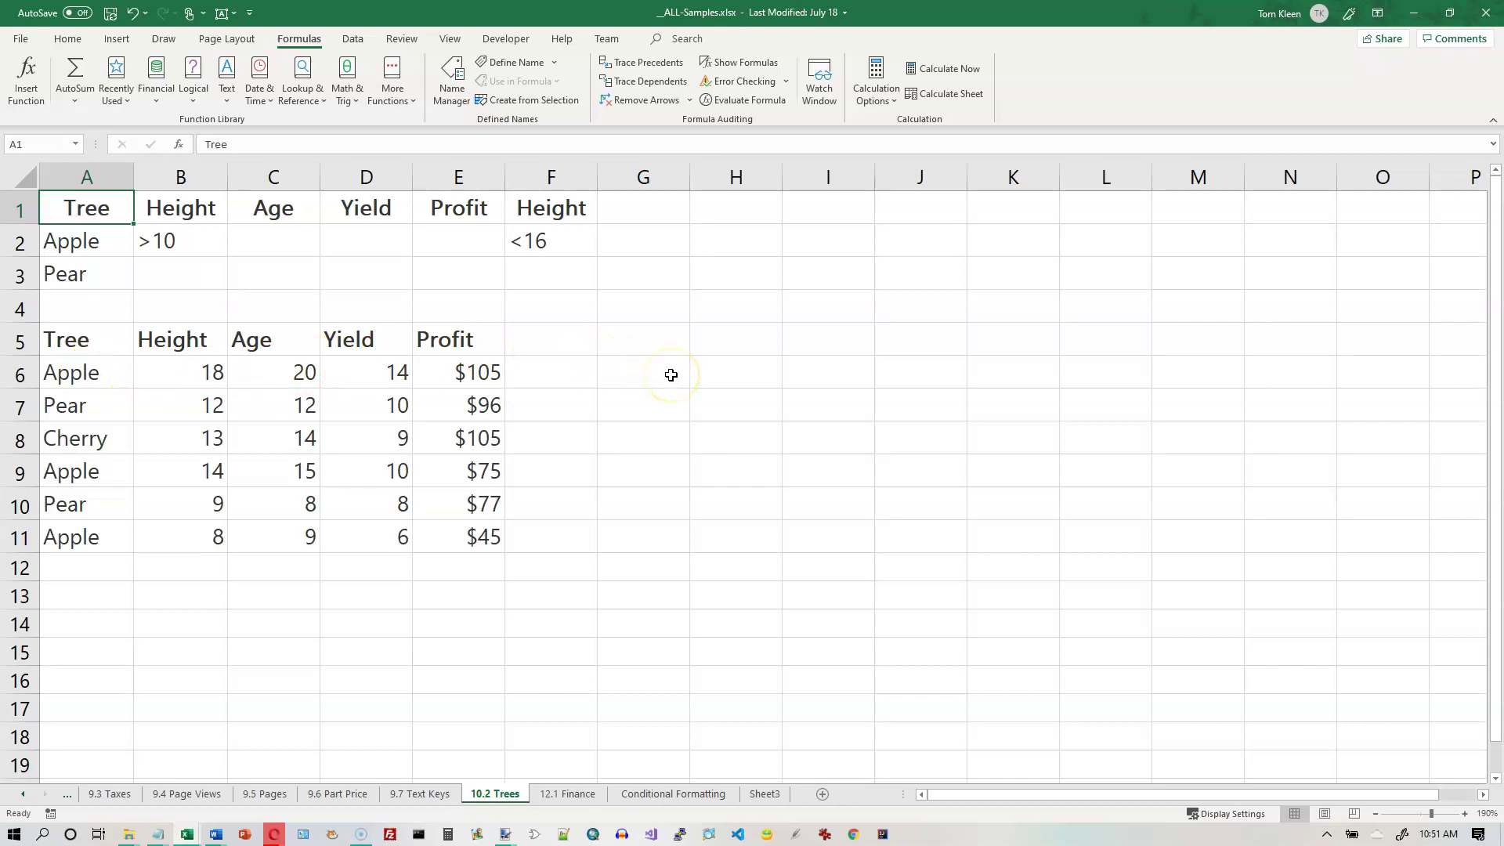
- Enter 'Count of trees' in H6 and repeat it in H7 via AutoComplete
click(719, 368)
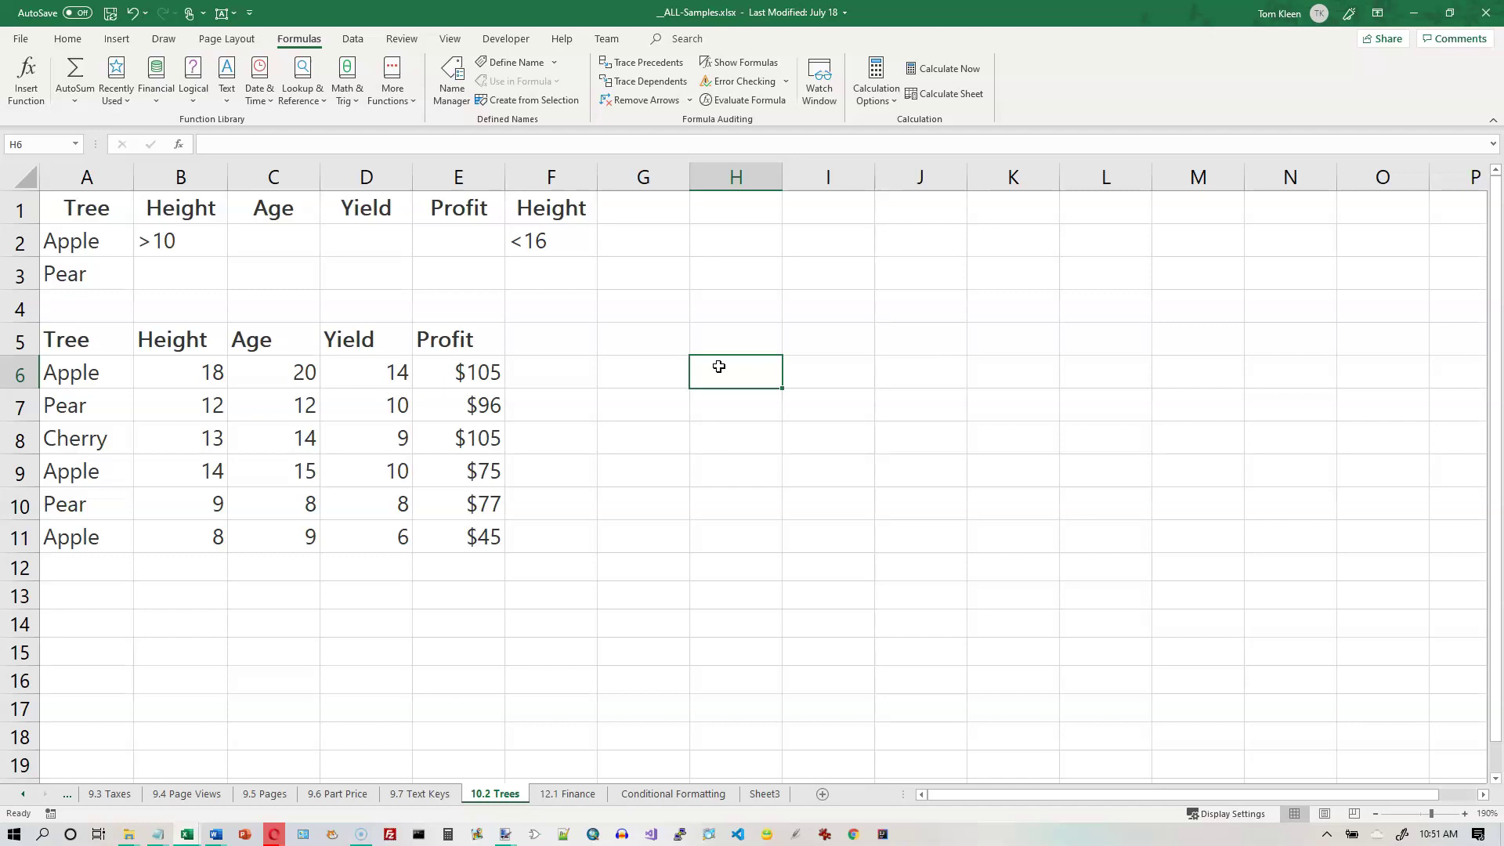
text(Count of)
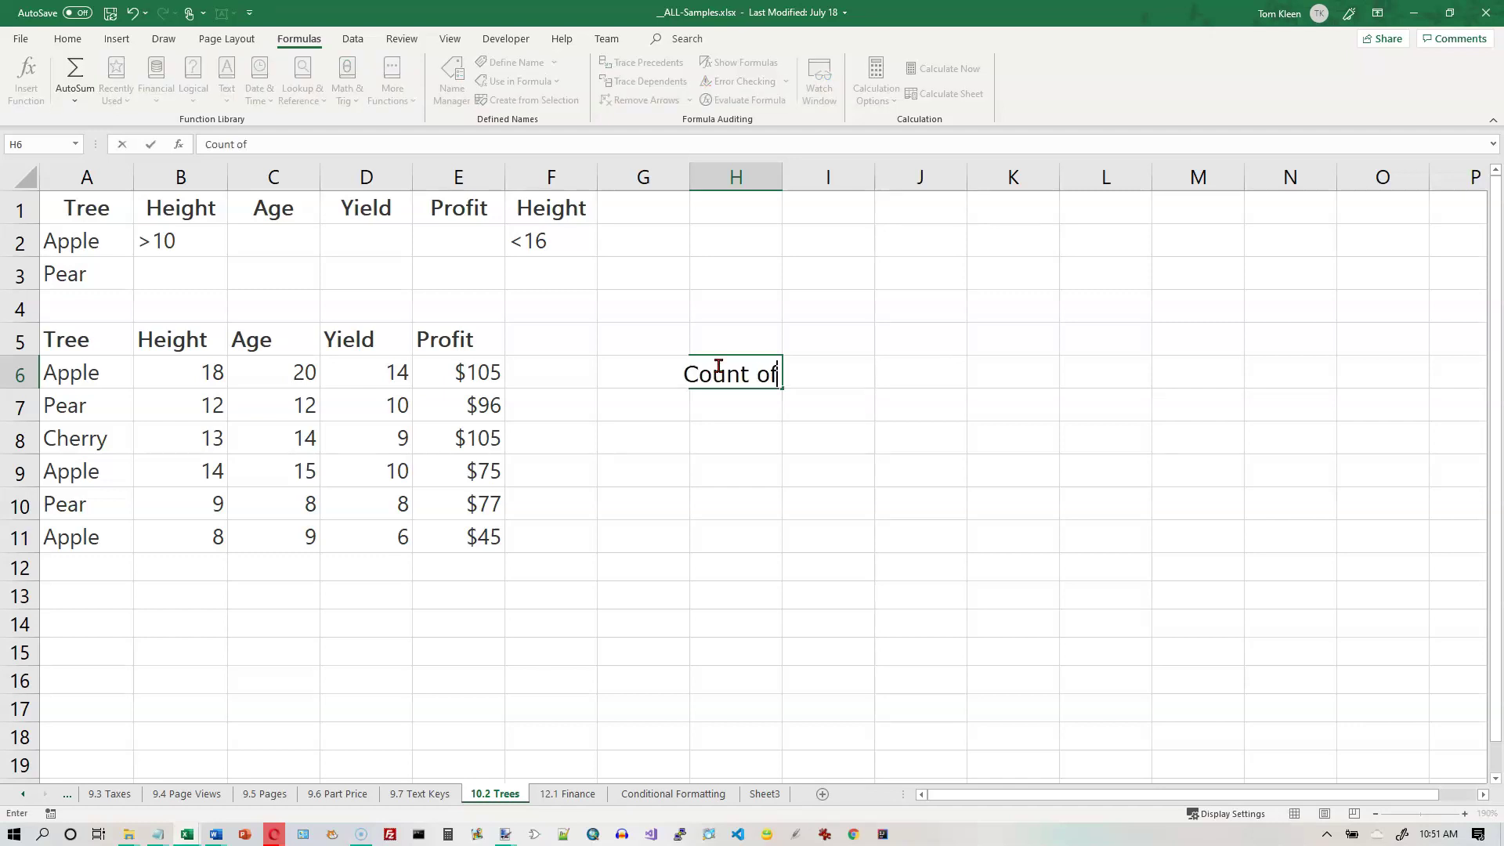
text( trees)
key(Return)
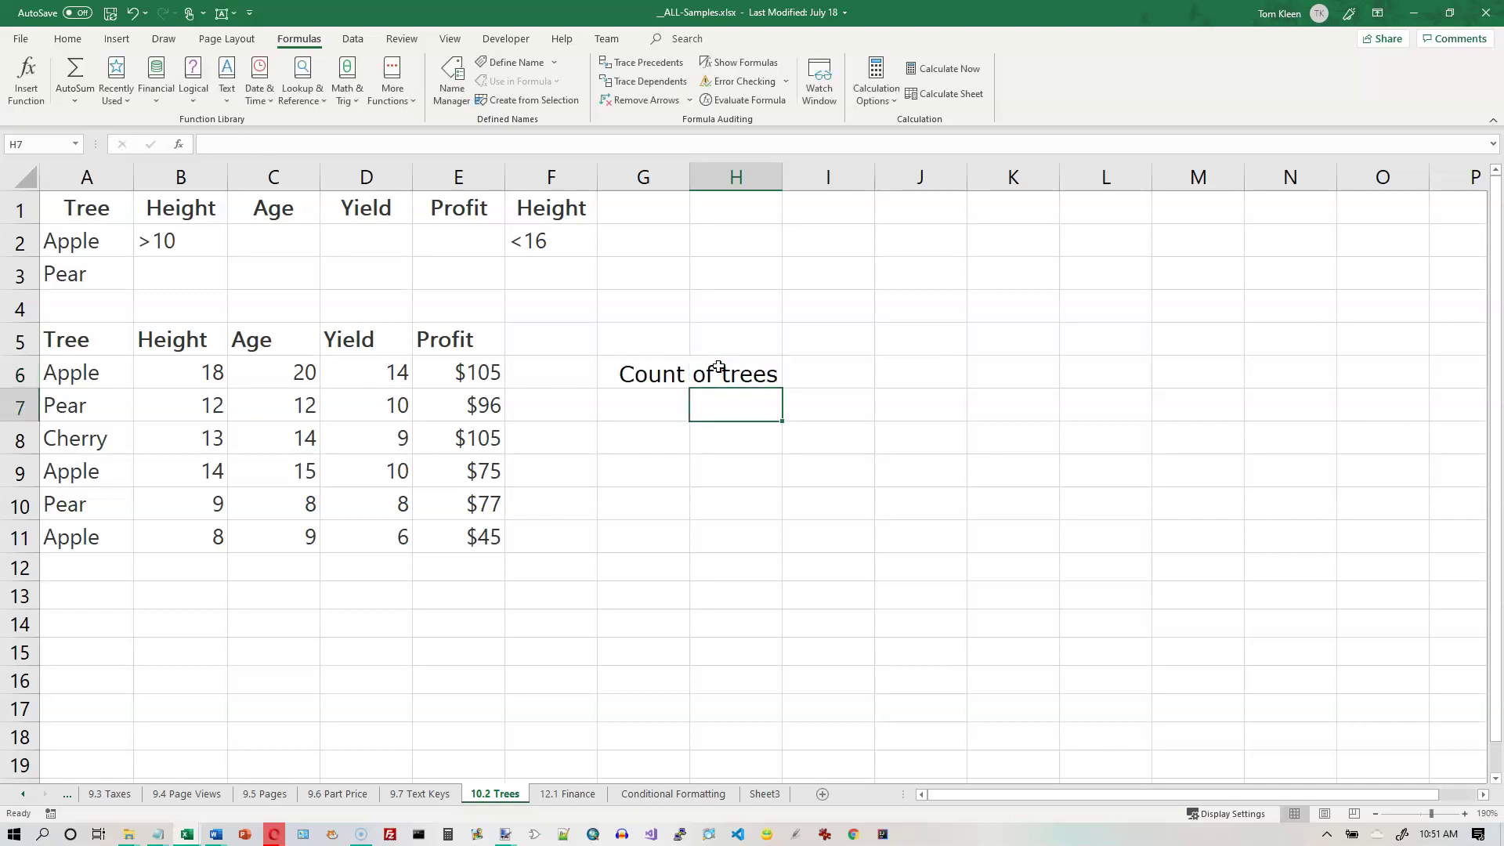
text(Count of trees)
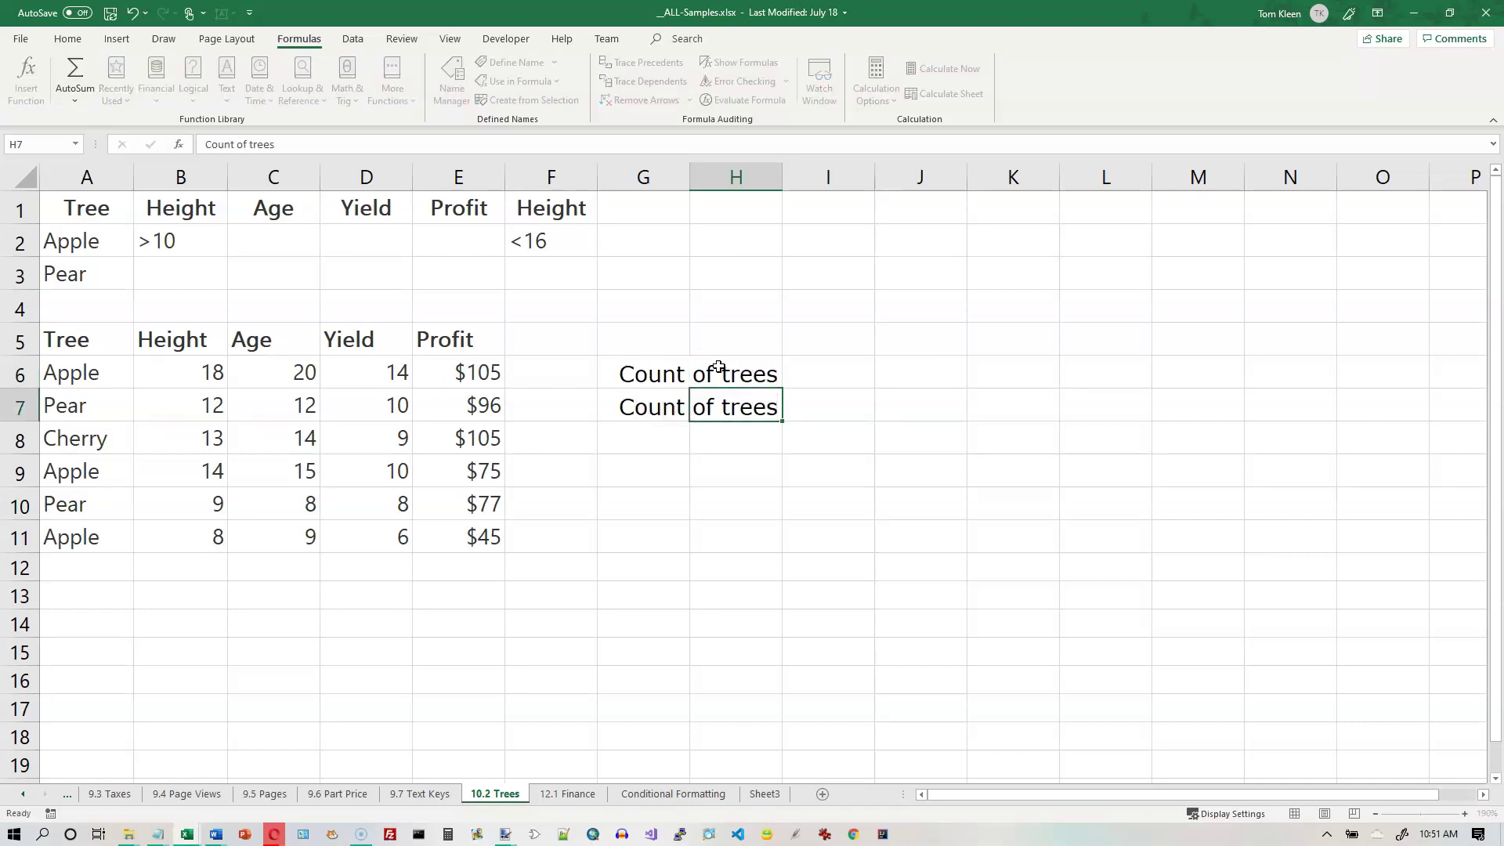
key(Return)
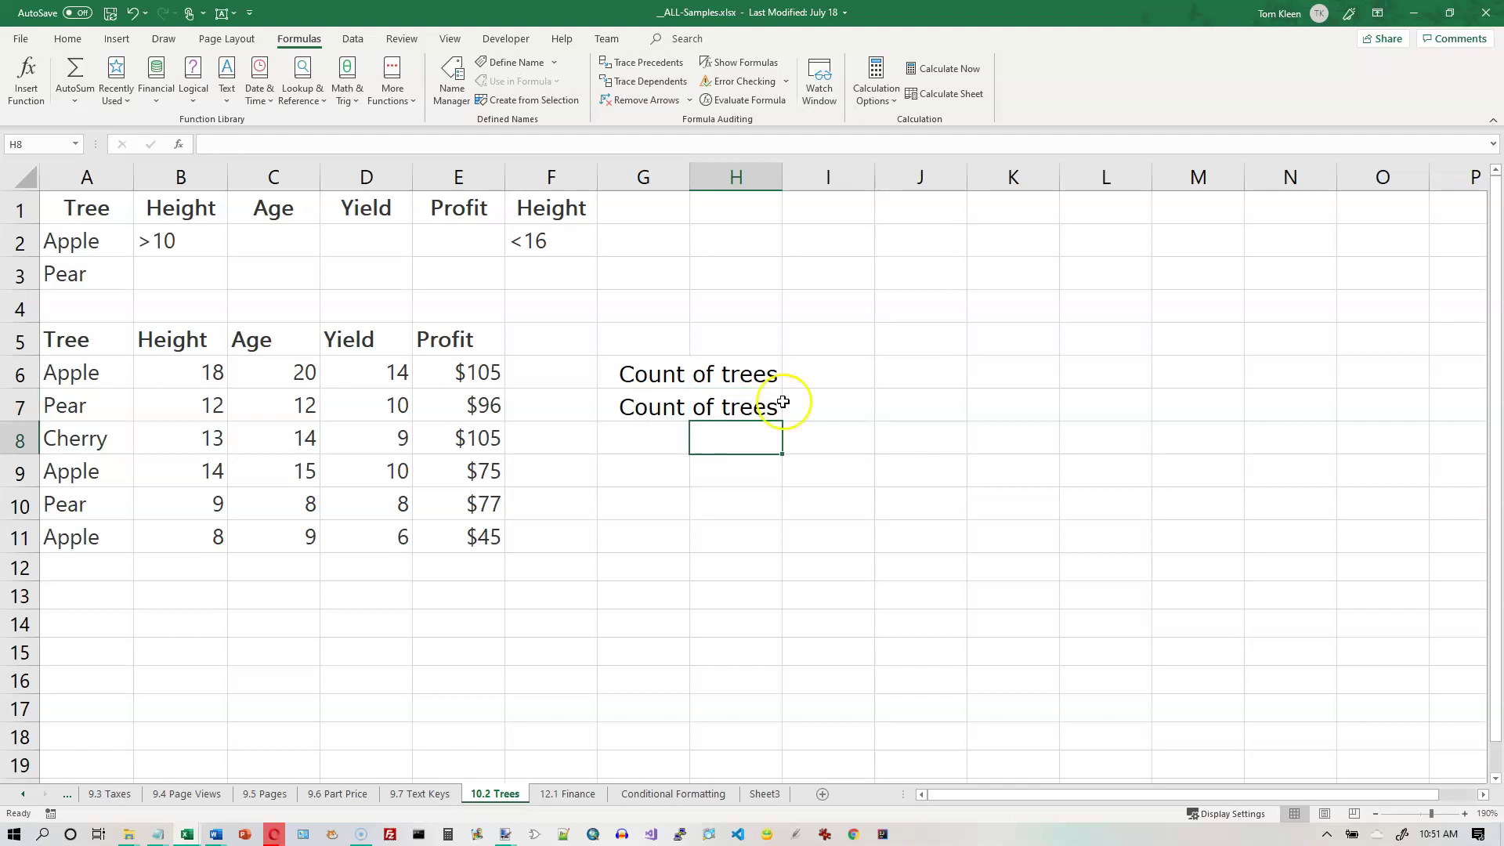
click(816, 374)
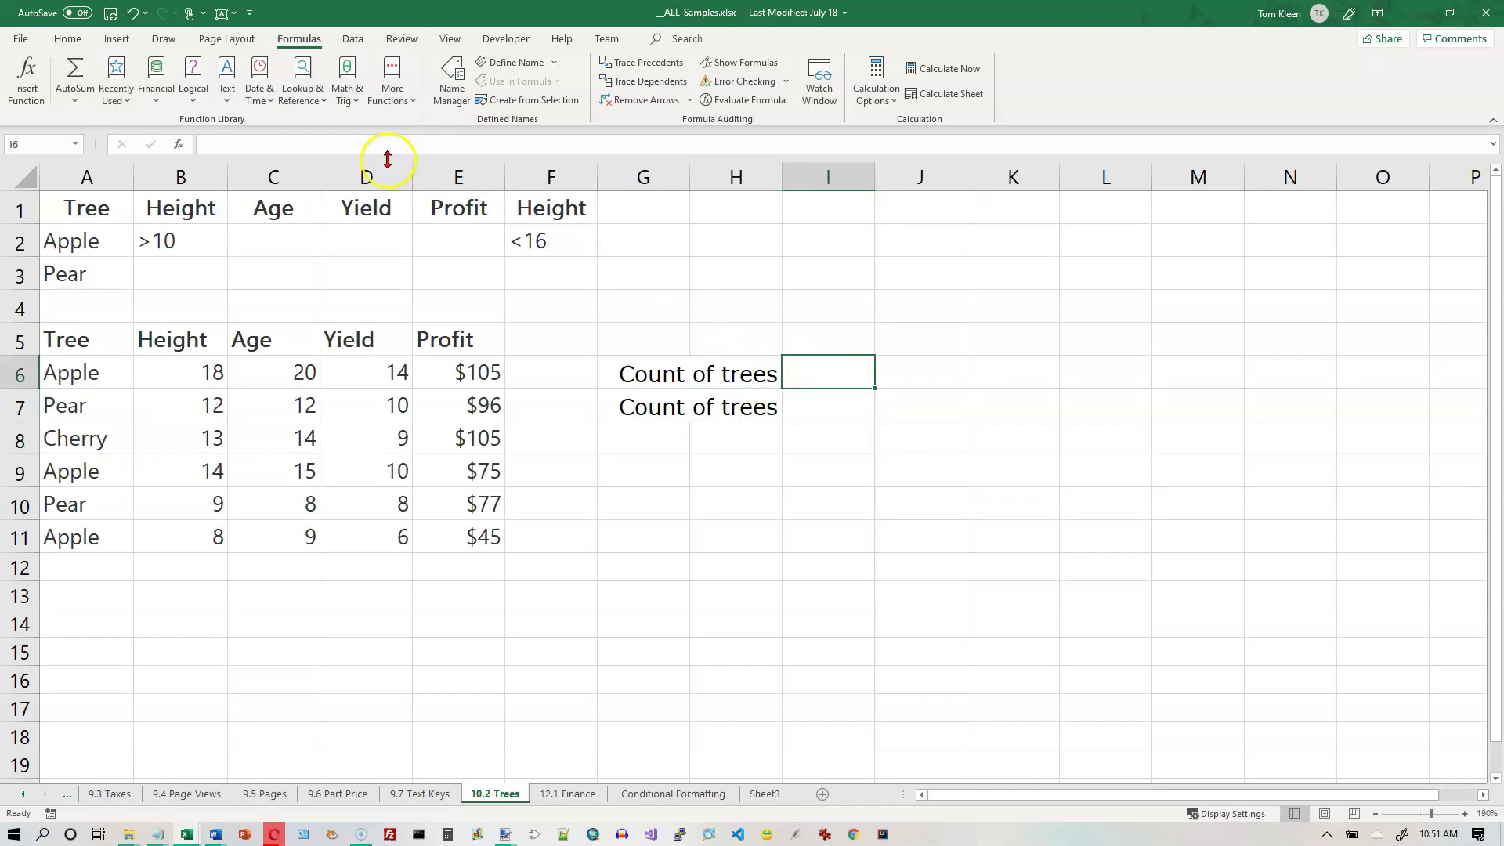
- Enter =COUNT(E6:E11) in I6 using AutoSum's Count Numbers
click(69, 38)
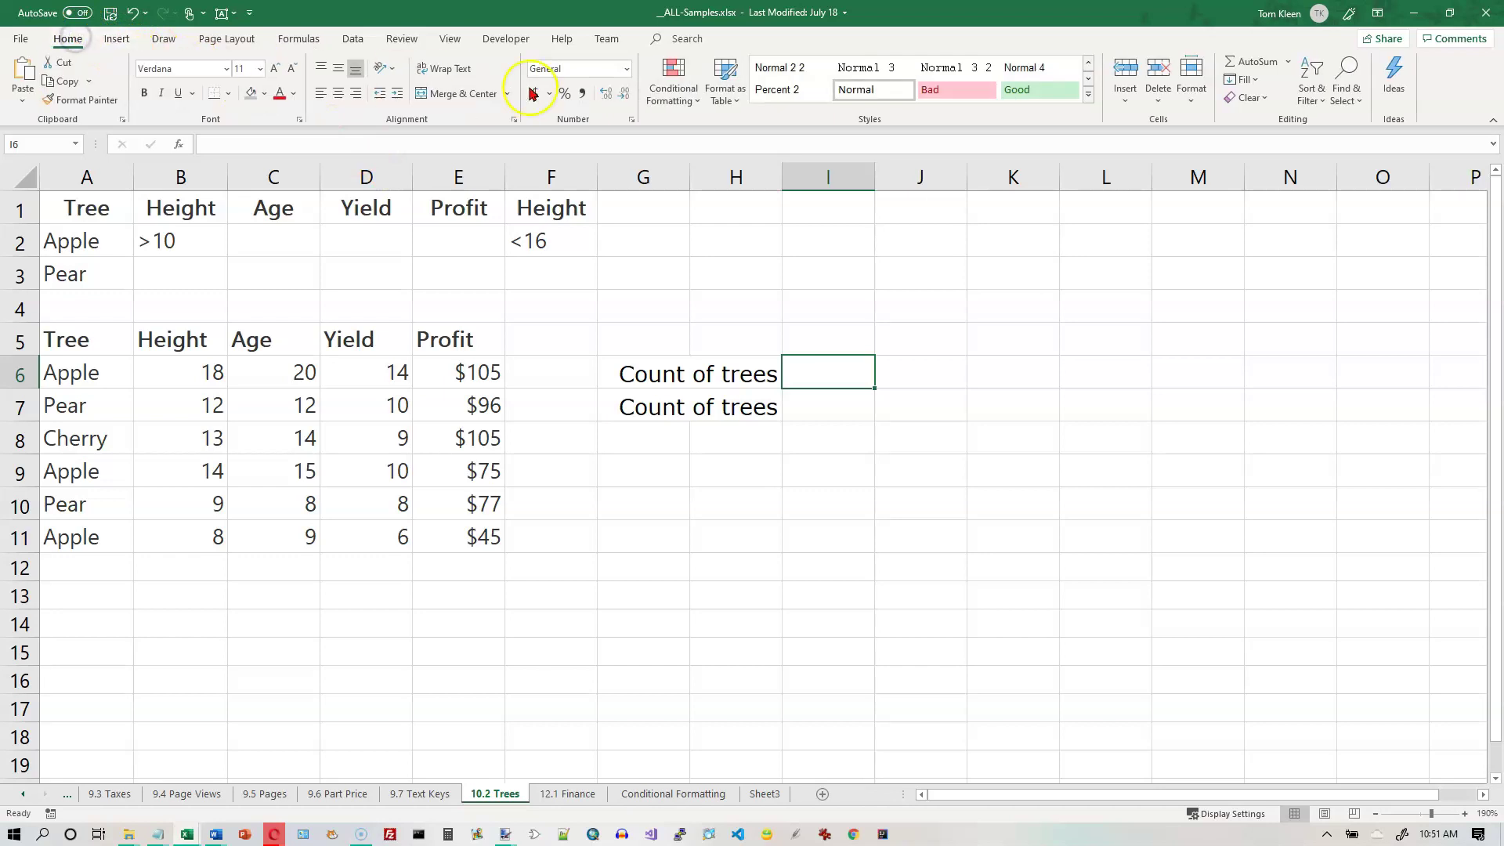
click(1290, 66)
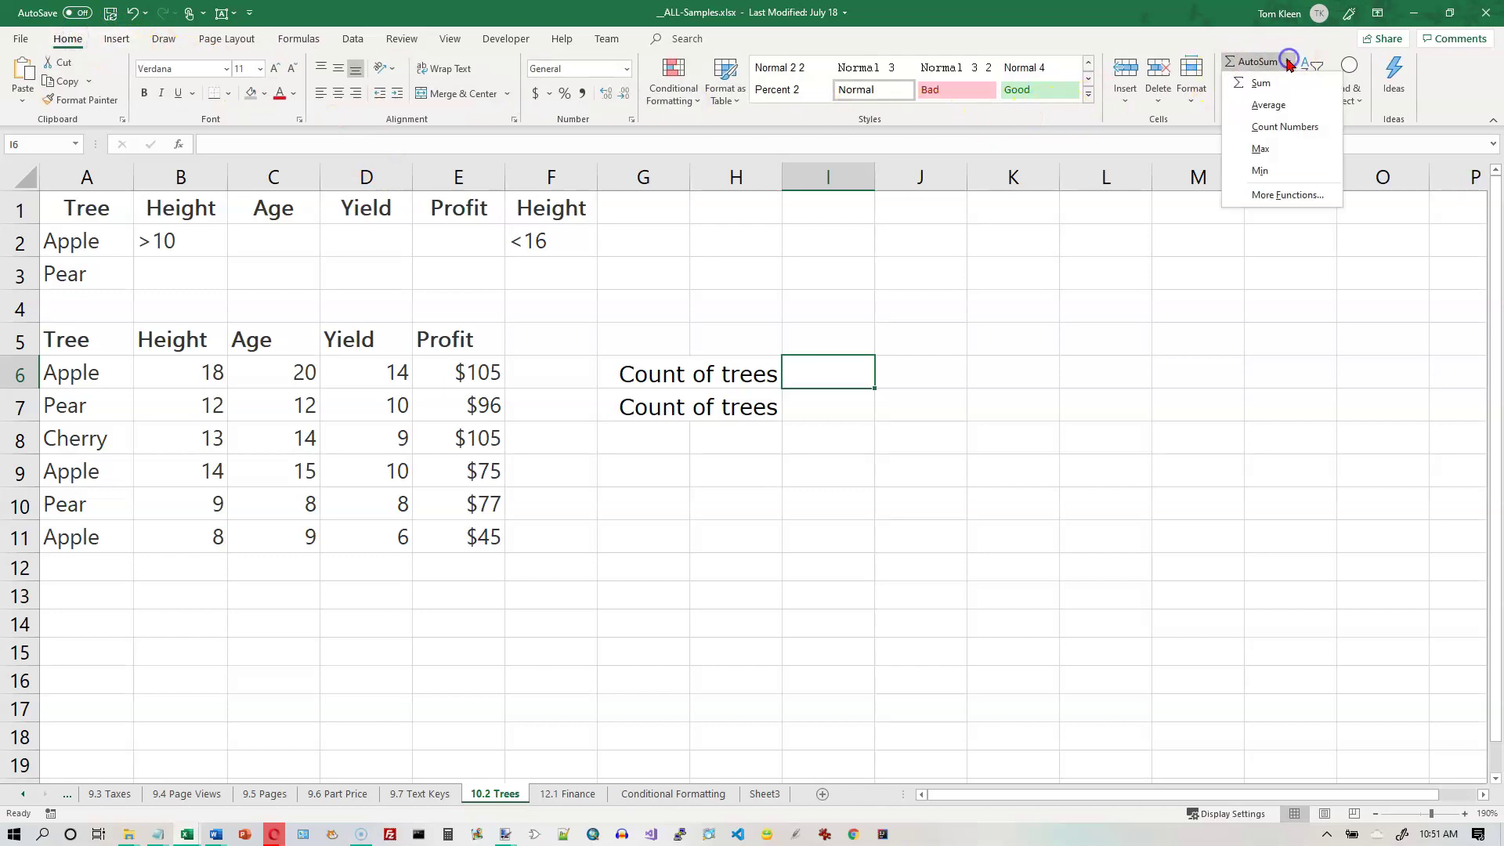
click(1289, 129)
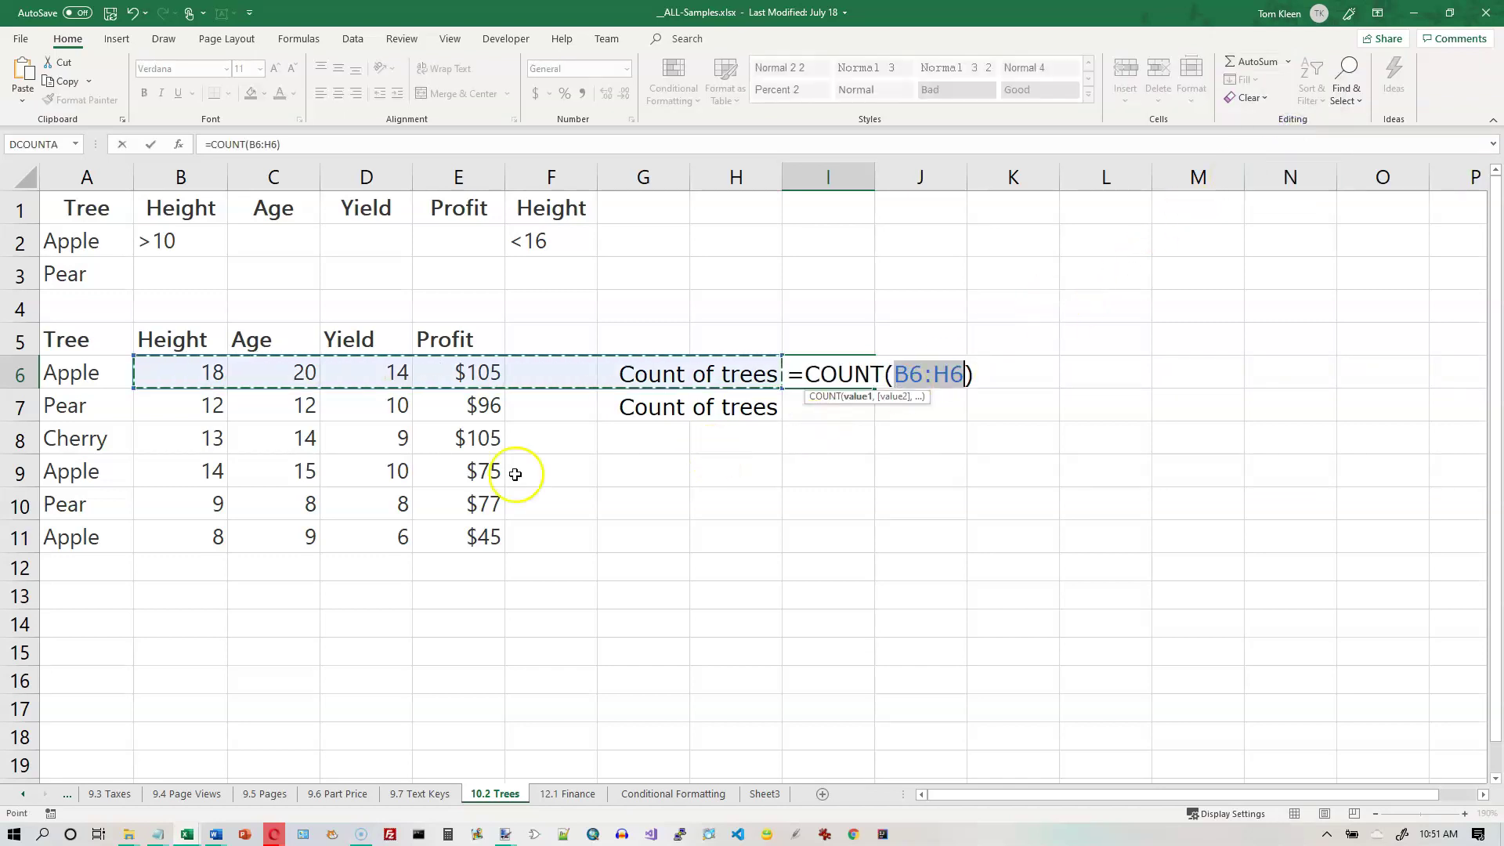
drag(491, 371, 476, 537)
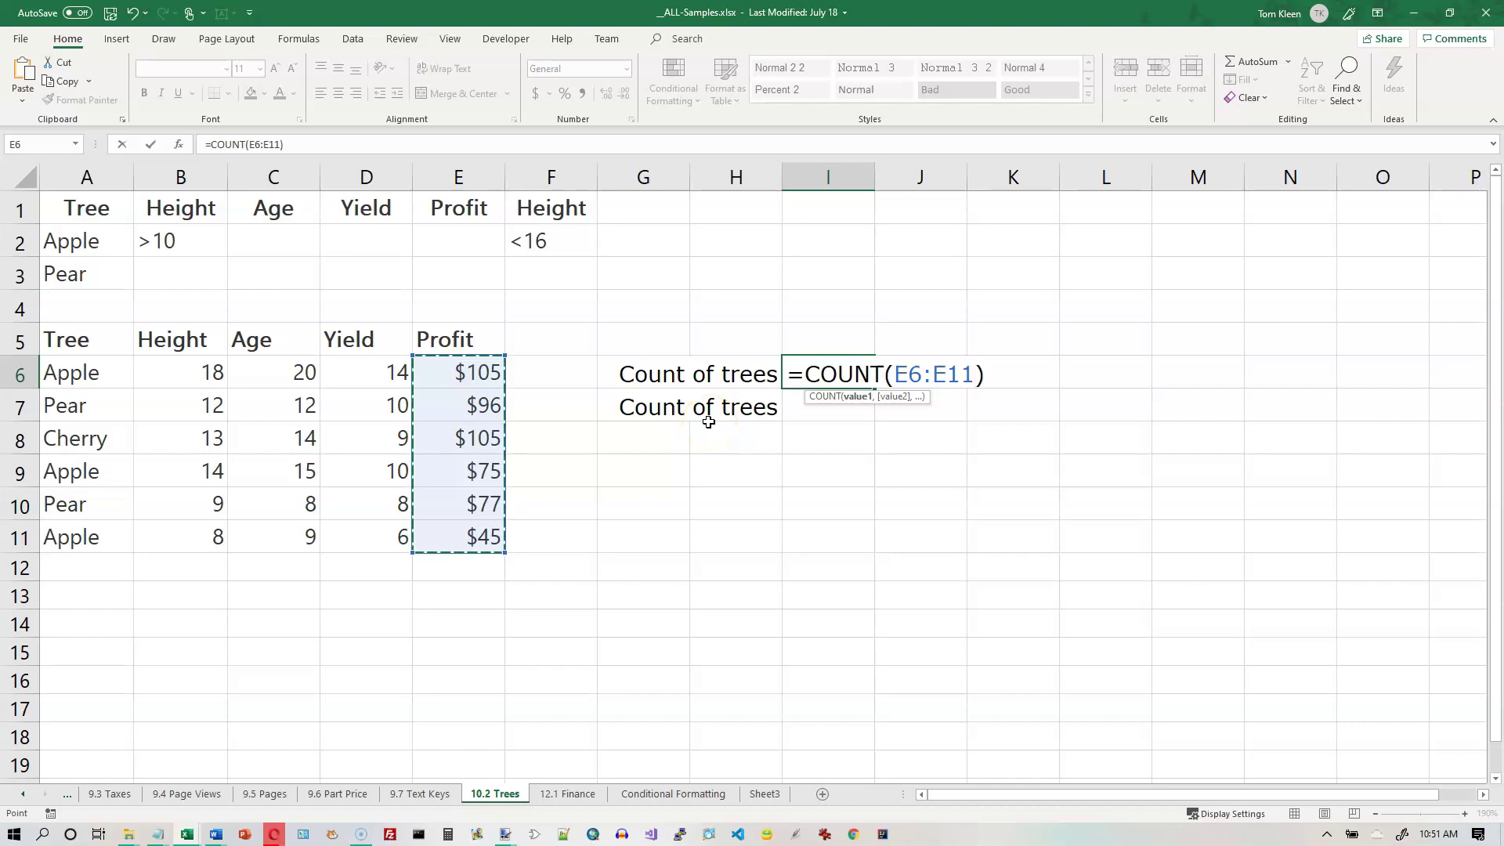
key(Return)
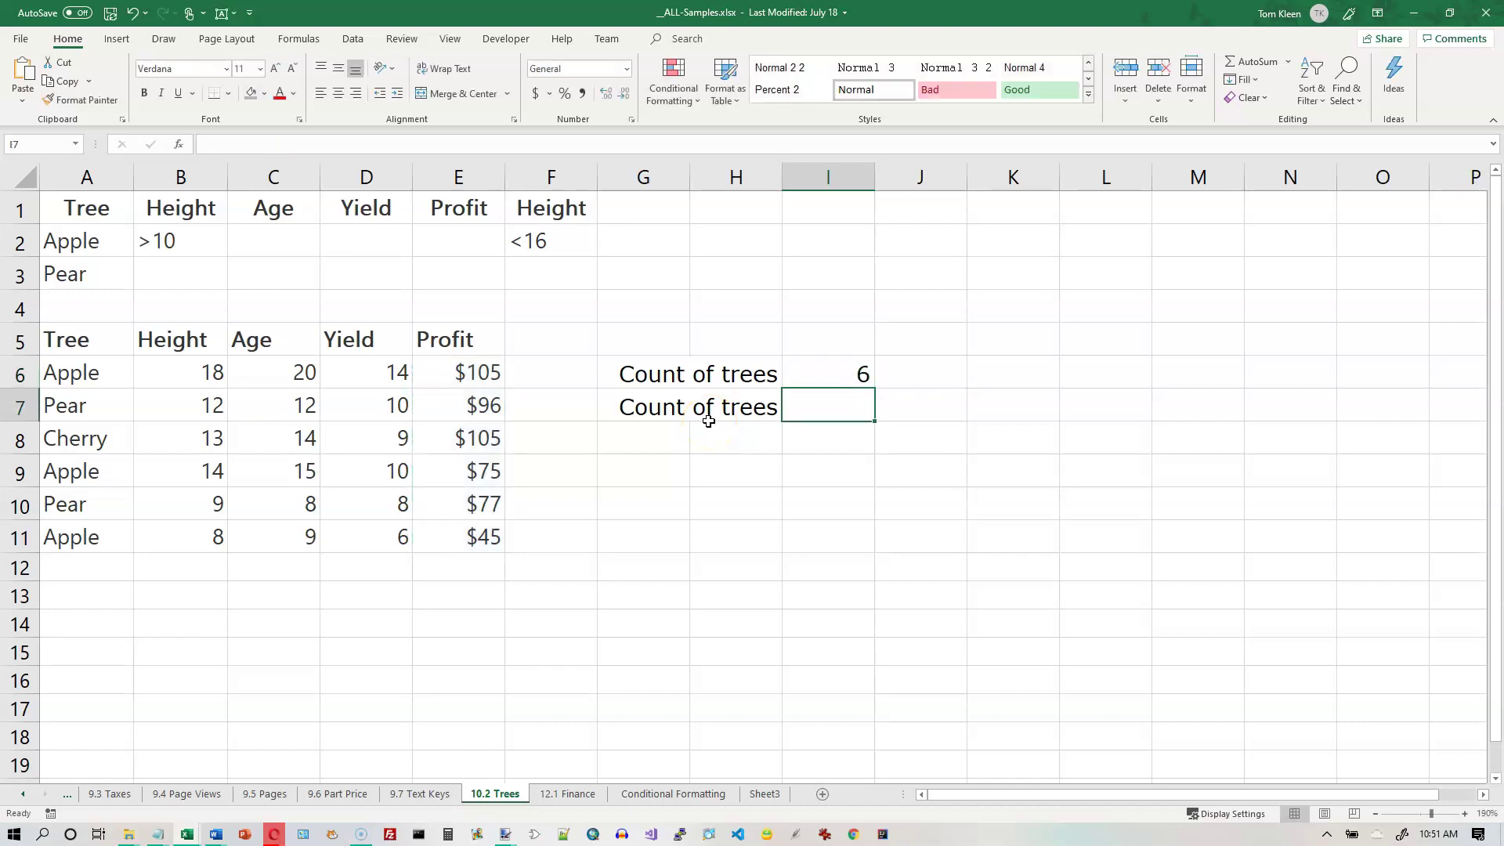
- Test the count by clearing the $96 profit in E7, then undo the deletion
click(811, 376)
click(485, 414)
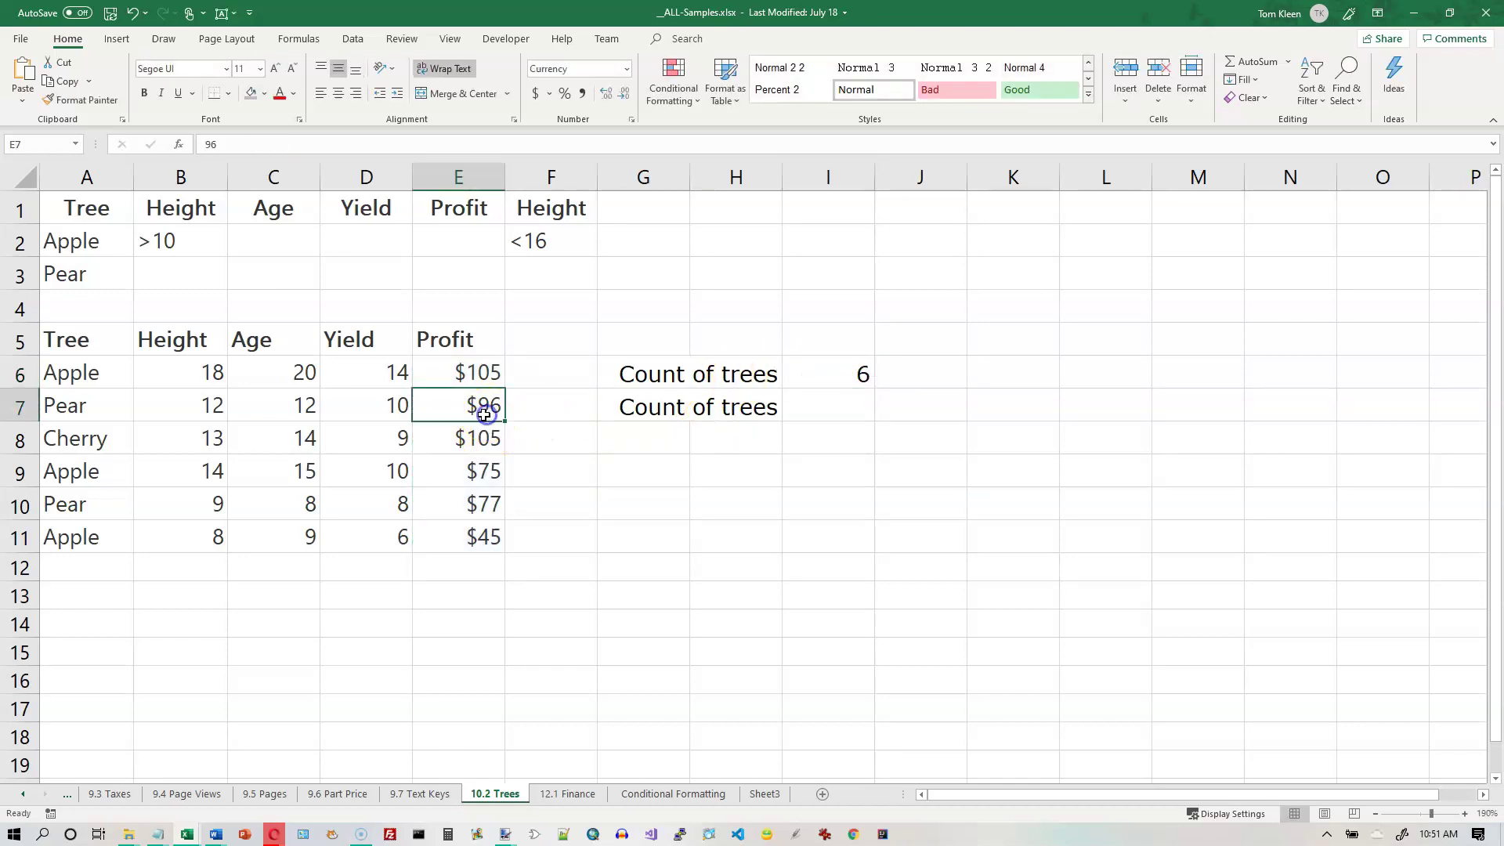
key(Delete)
click(132, 13)
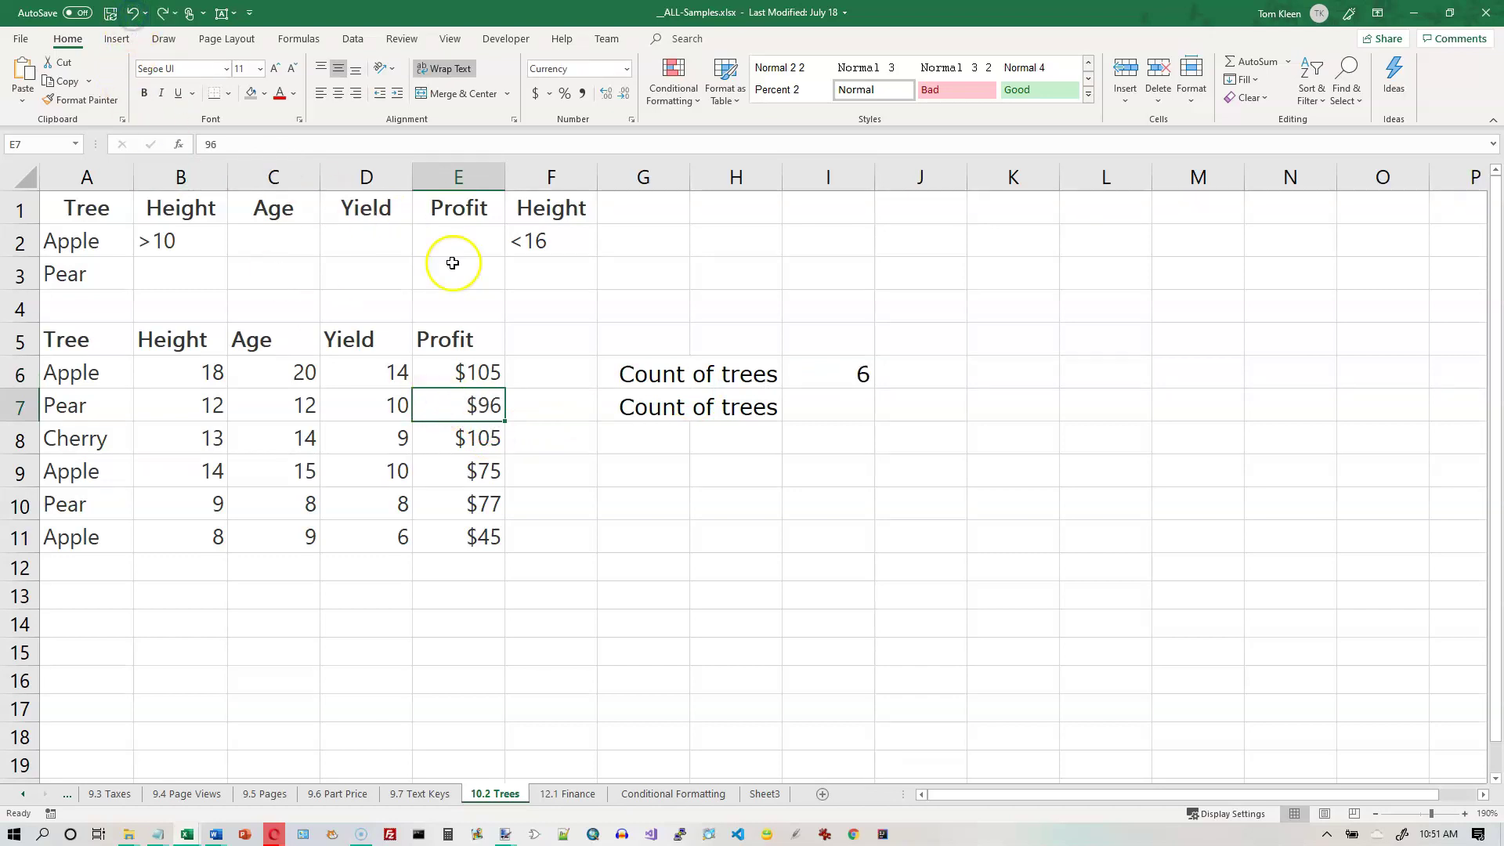
- Enter =COUNTA(A6:A11) in I7 to count the six tree names
click(844, 407)
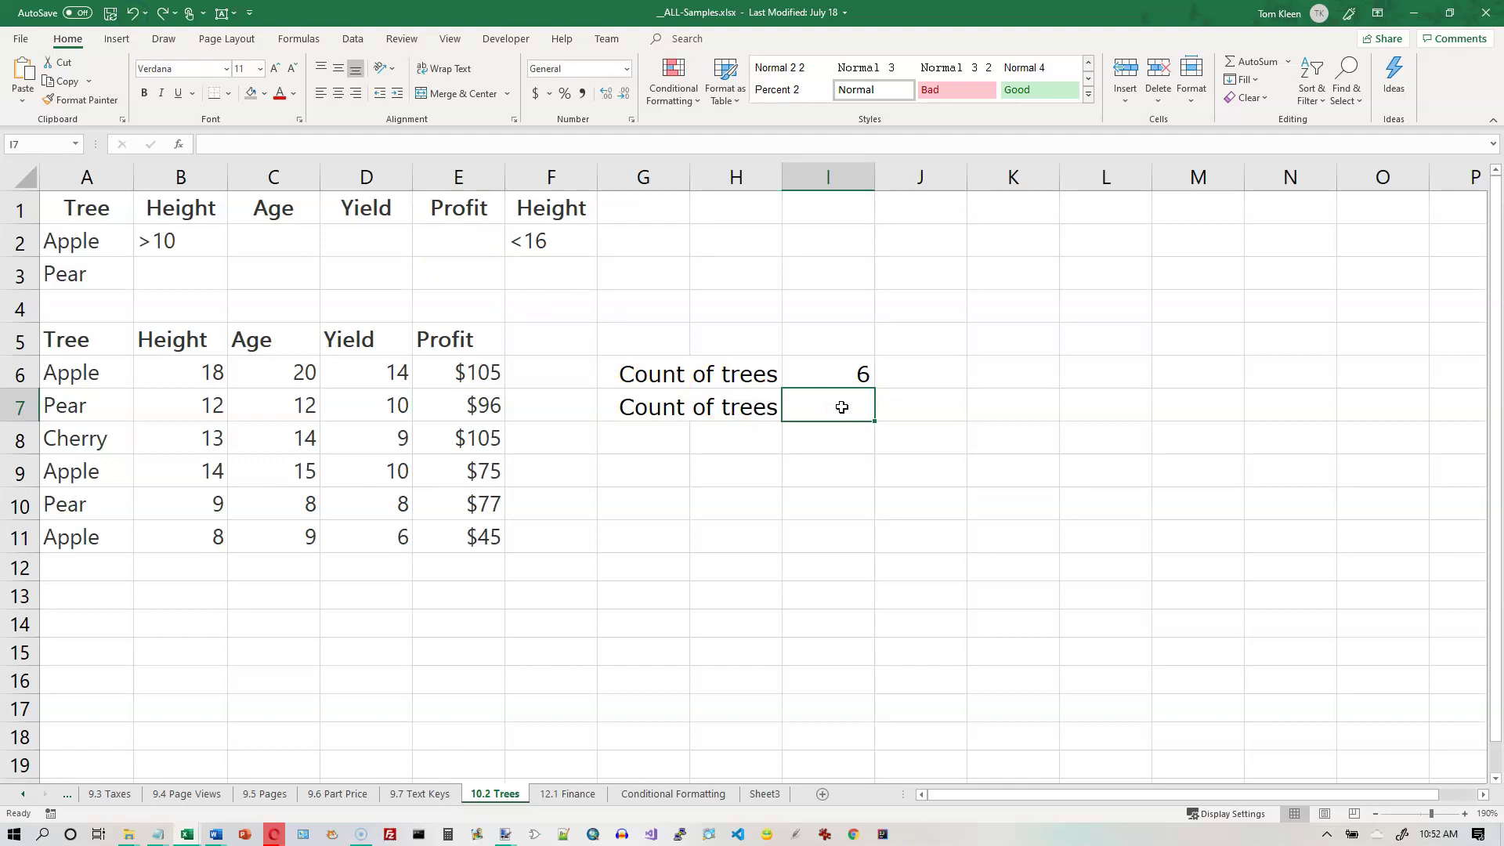
text(=counta)
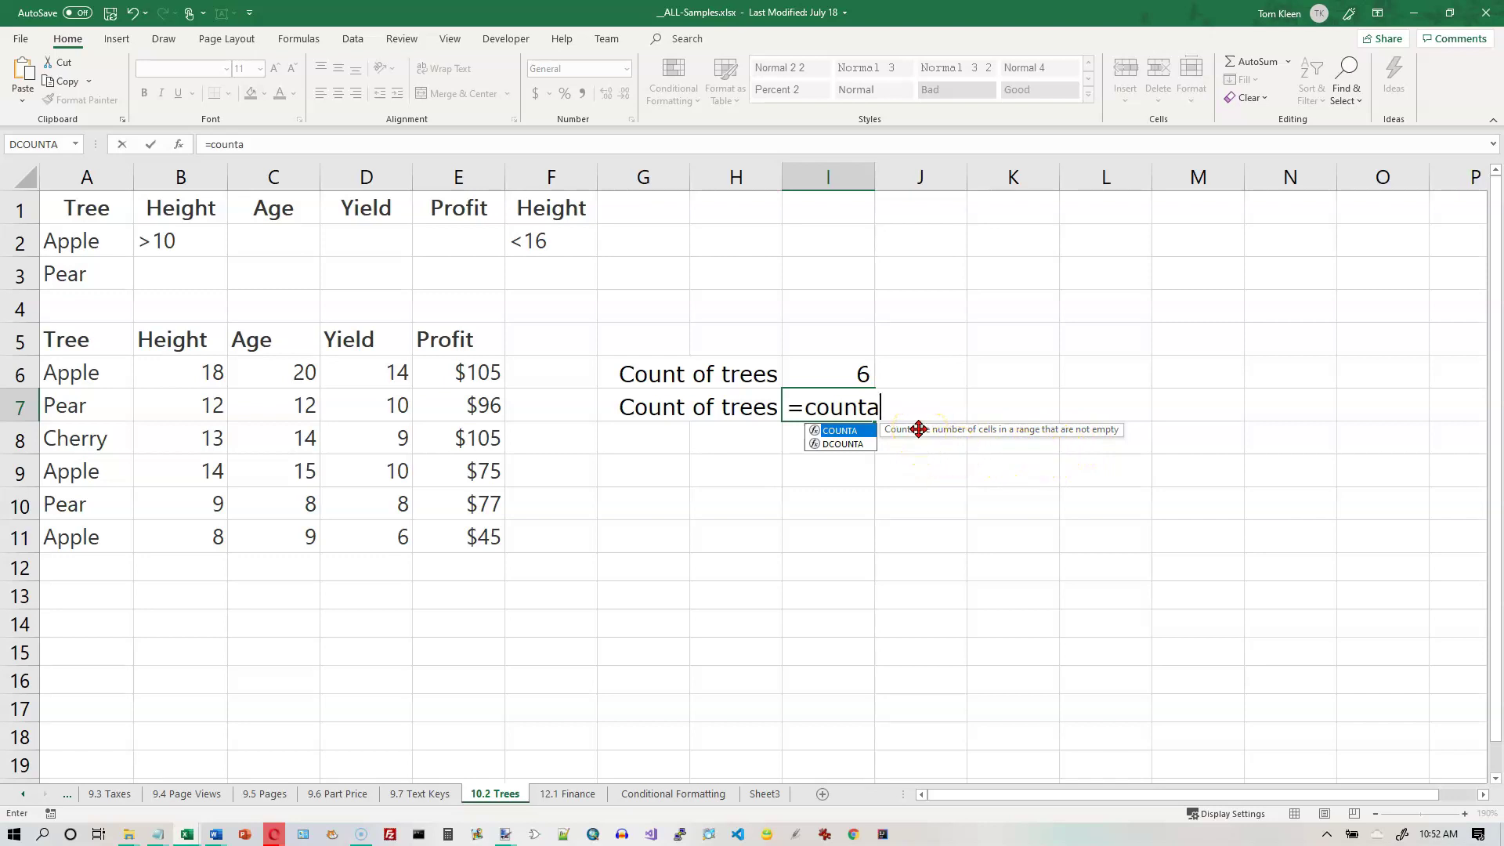
text(()
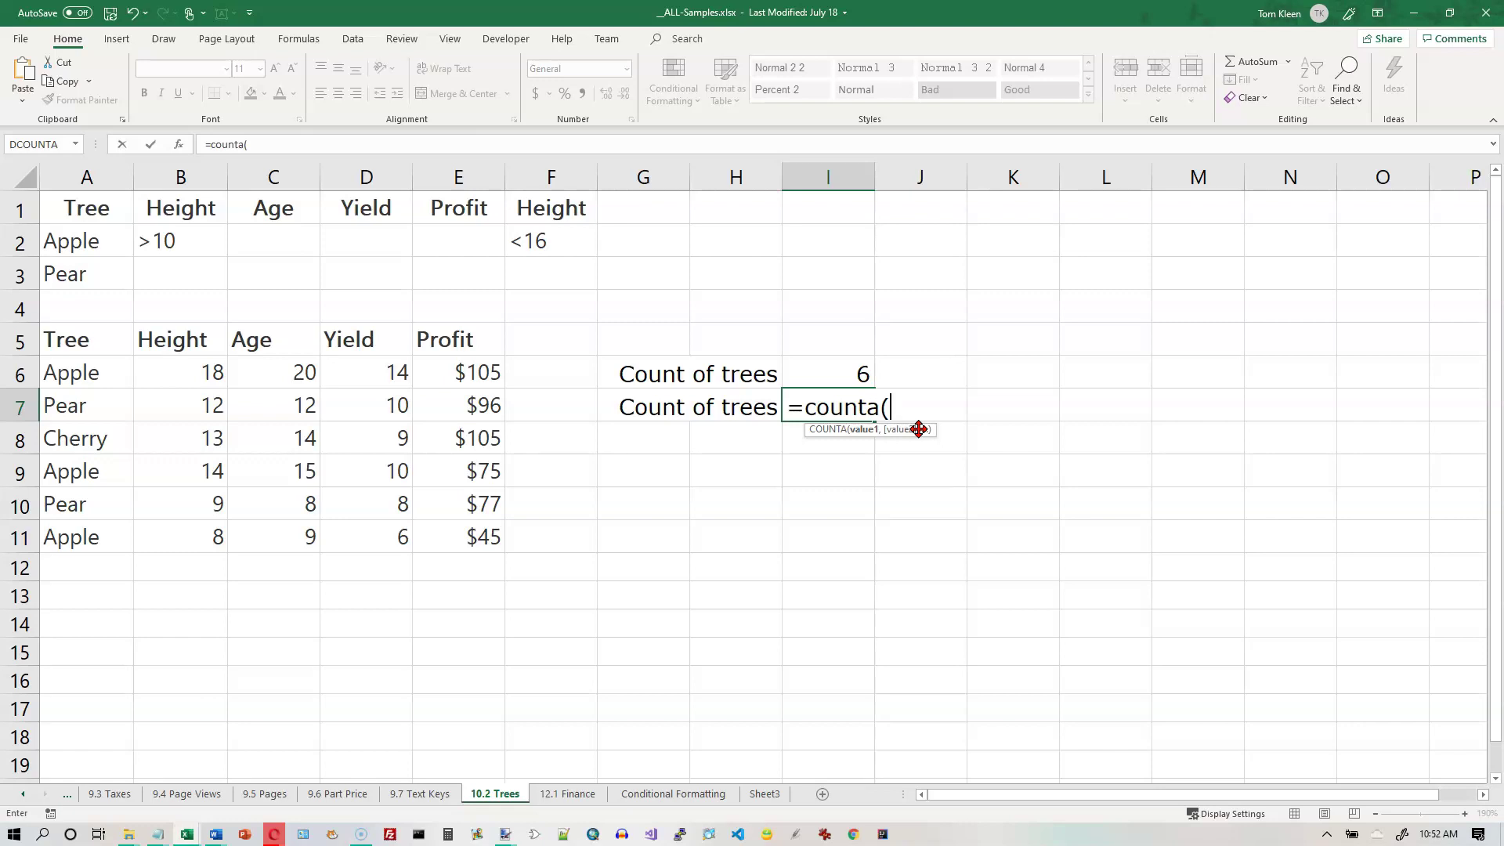
text(a)
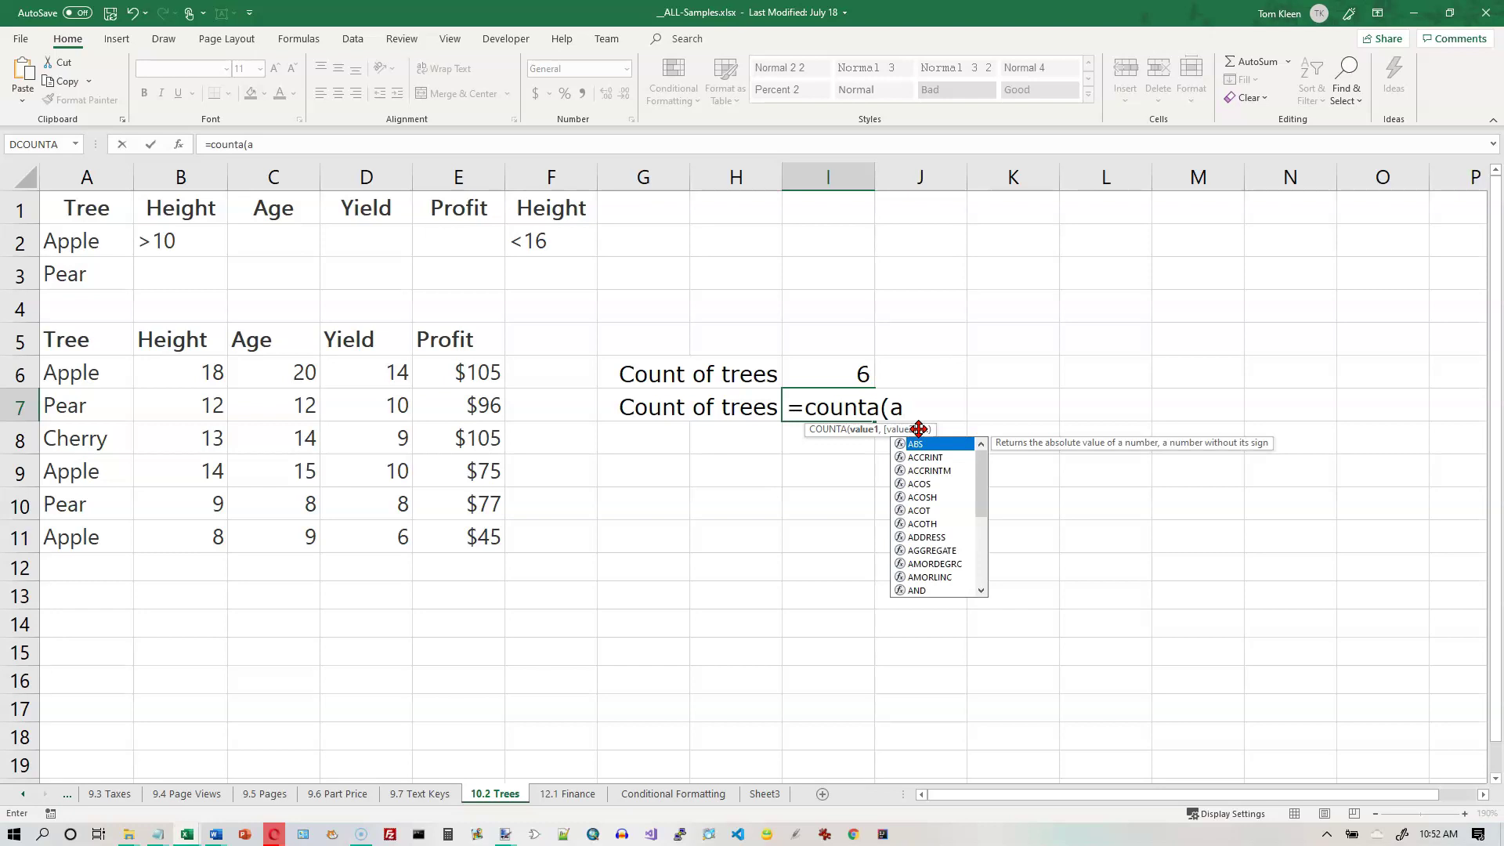
text(6)
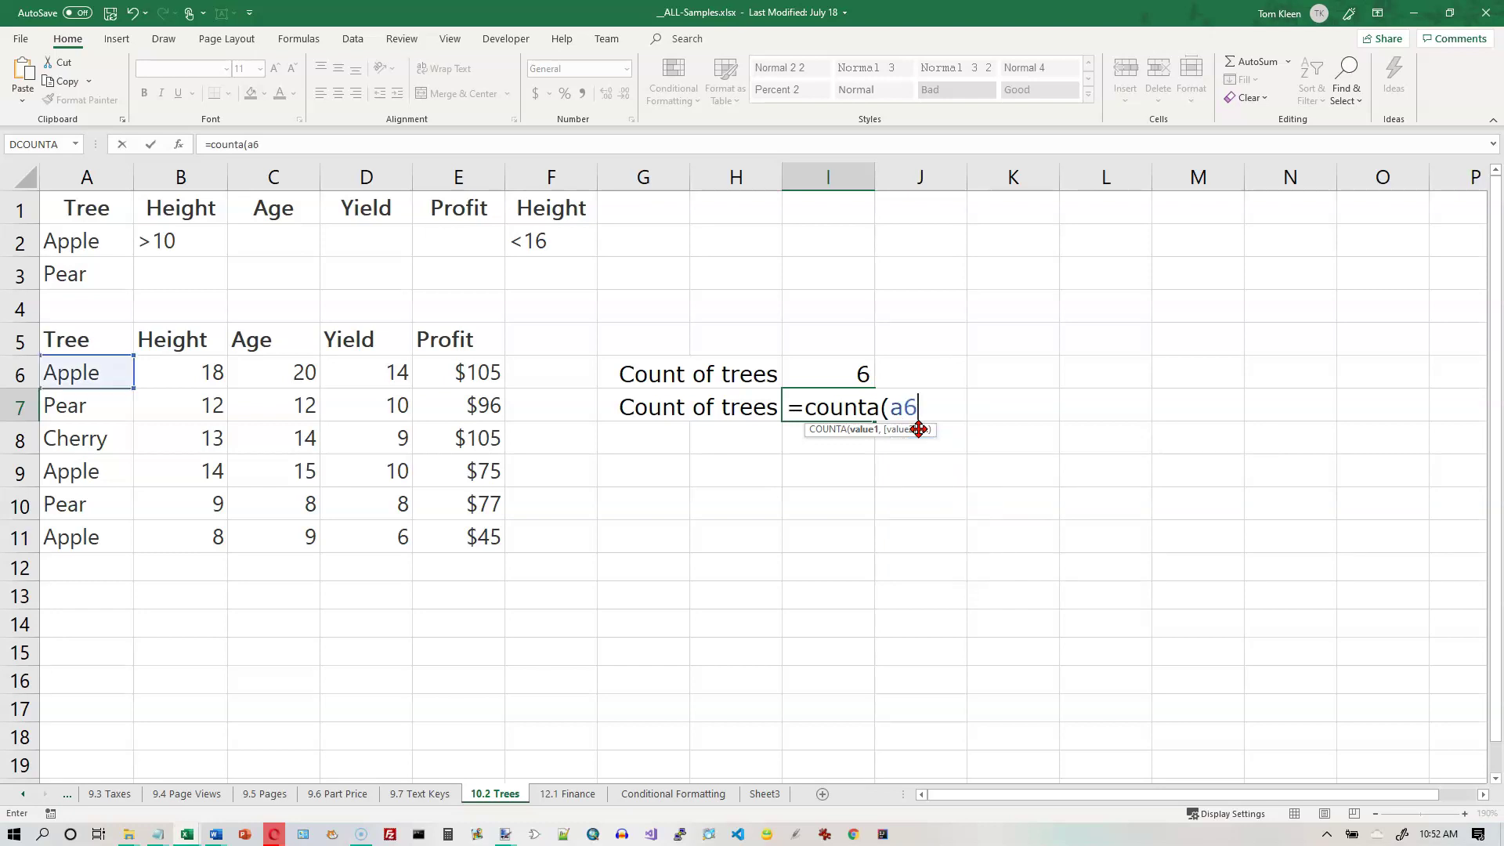
text( a11))
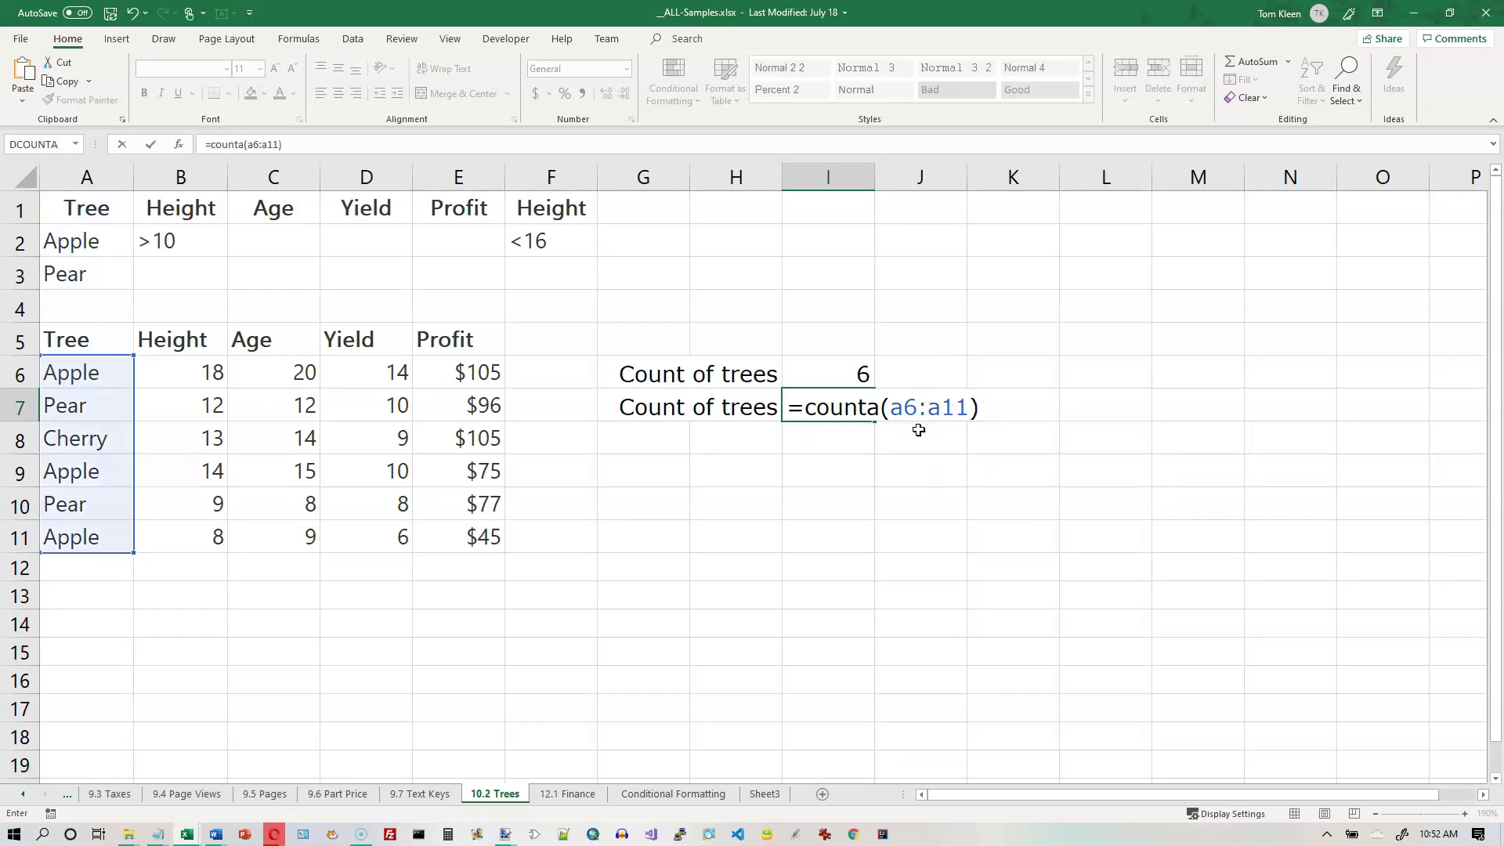
key(Return)
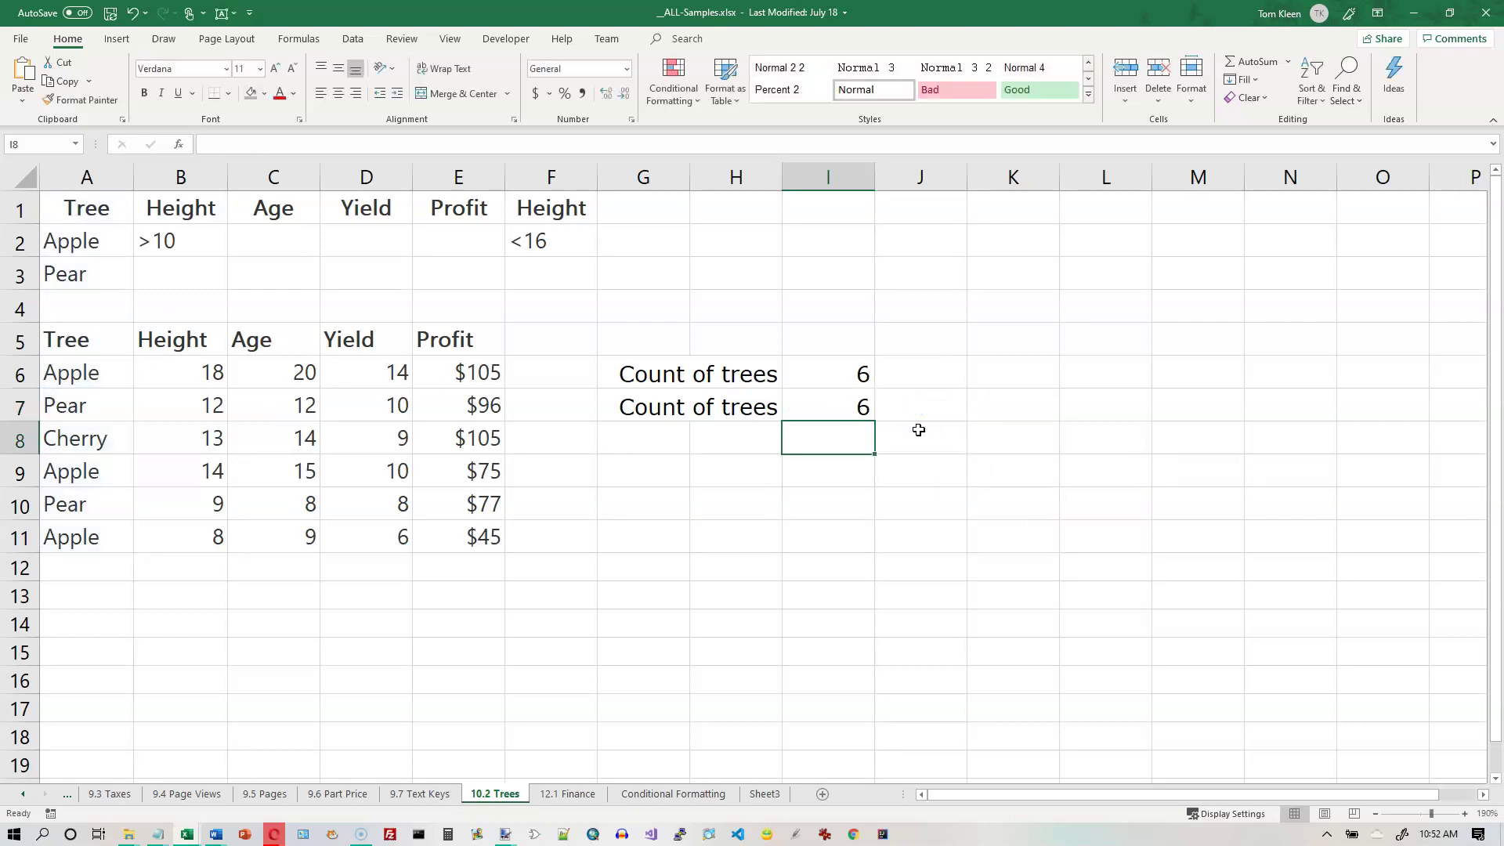
click(79, 379)
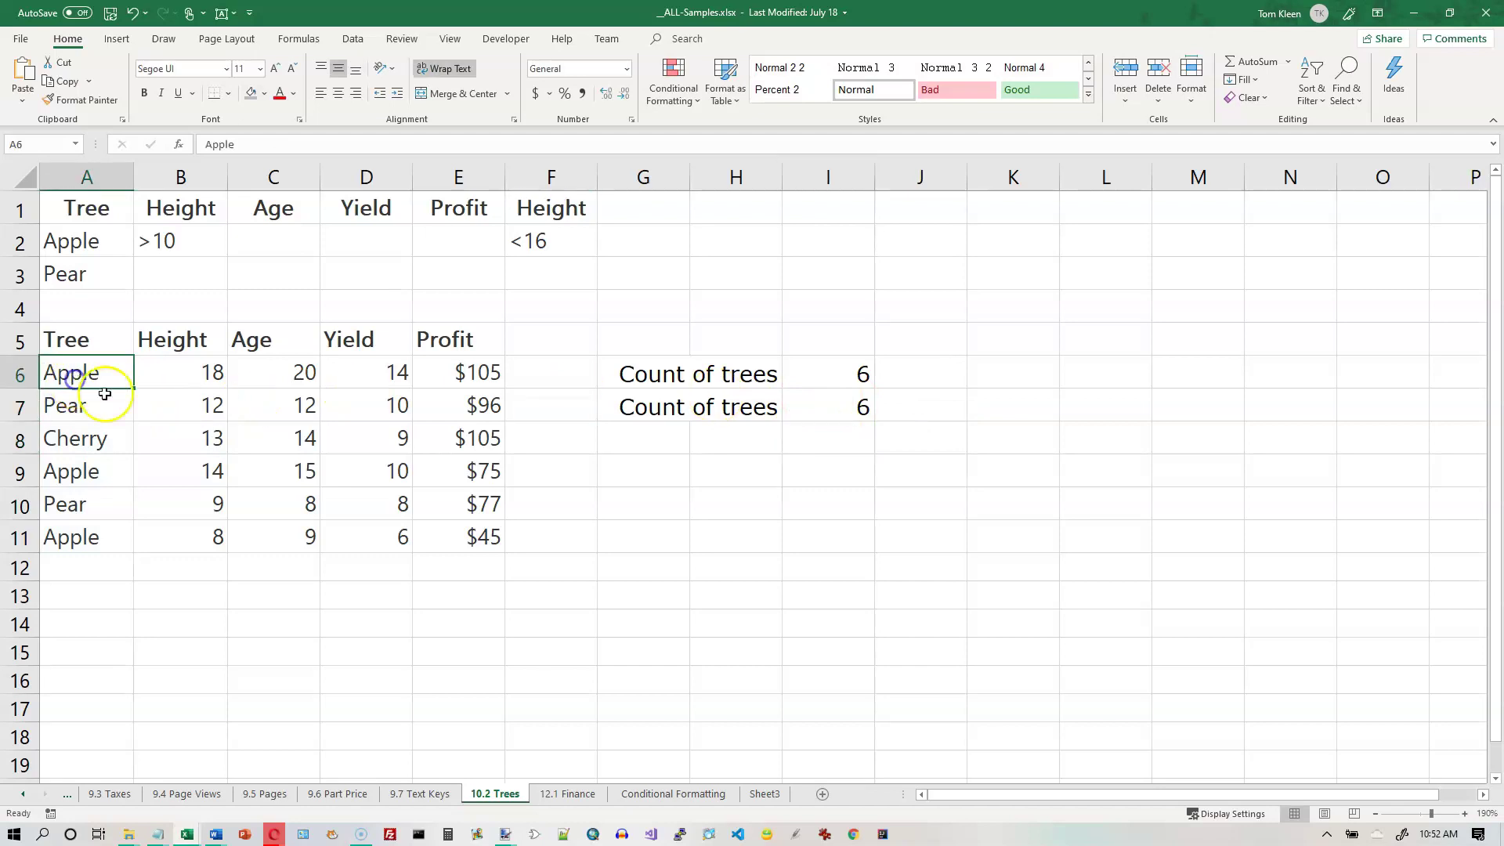
key(Delete)
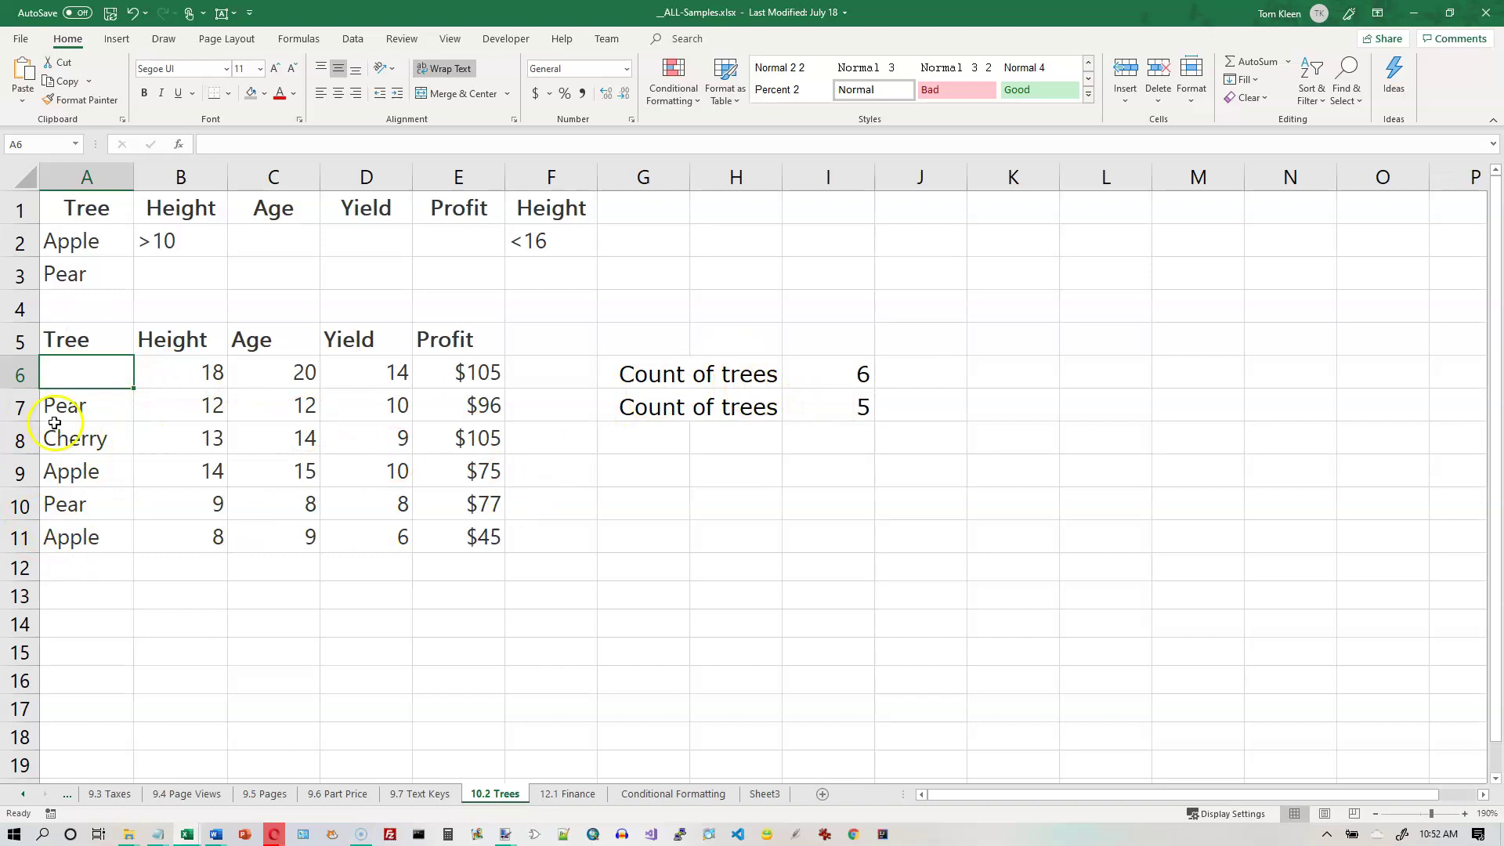
click(131, 16)
click(478, 376)
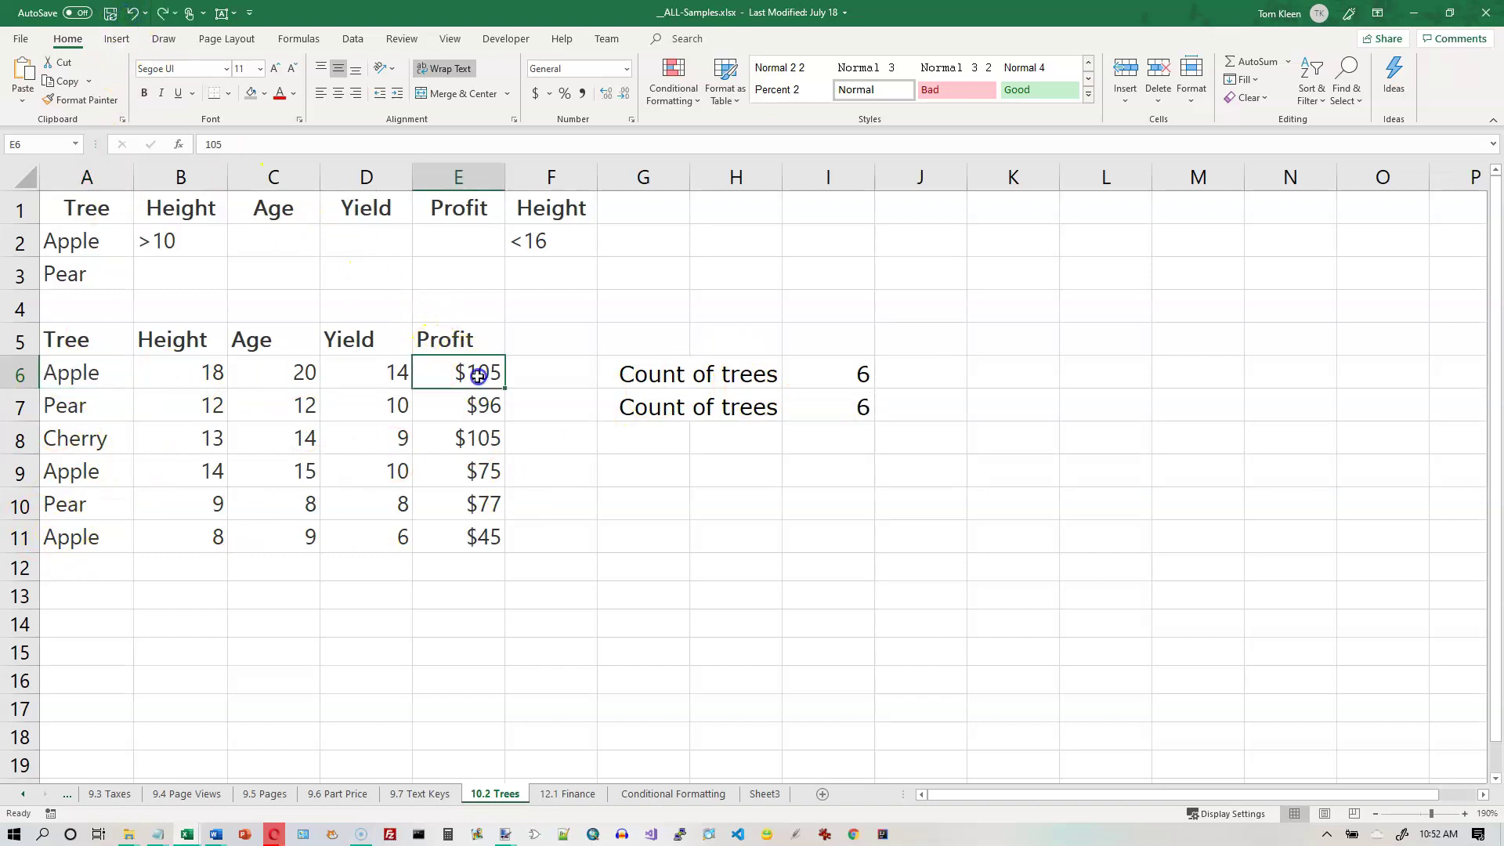
key(Delete)
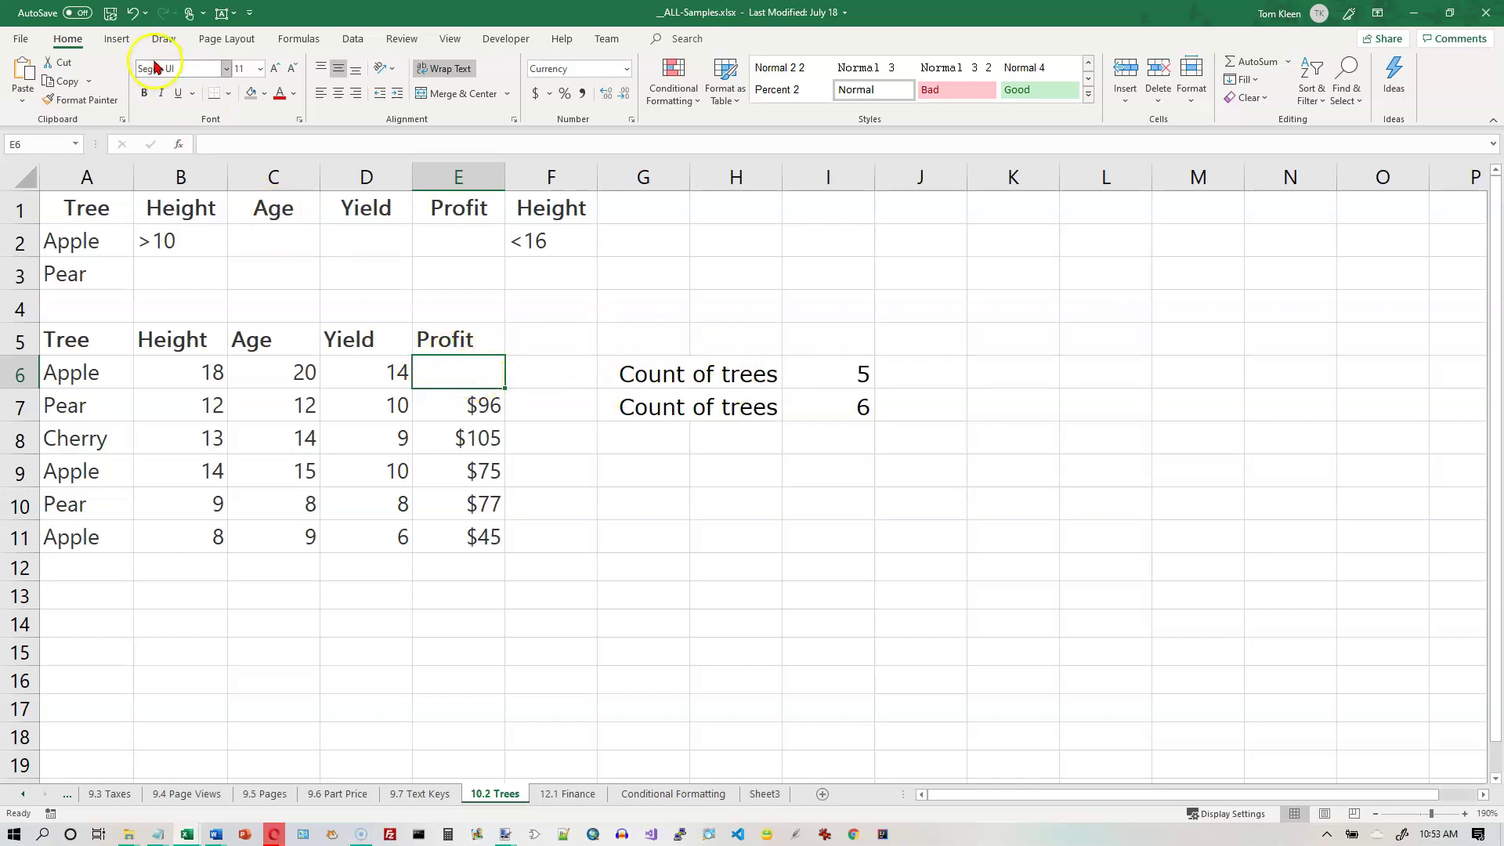
click(132, 13)
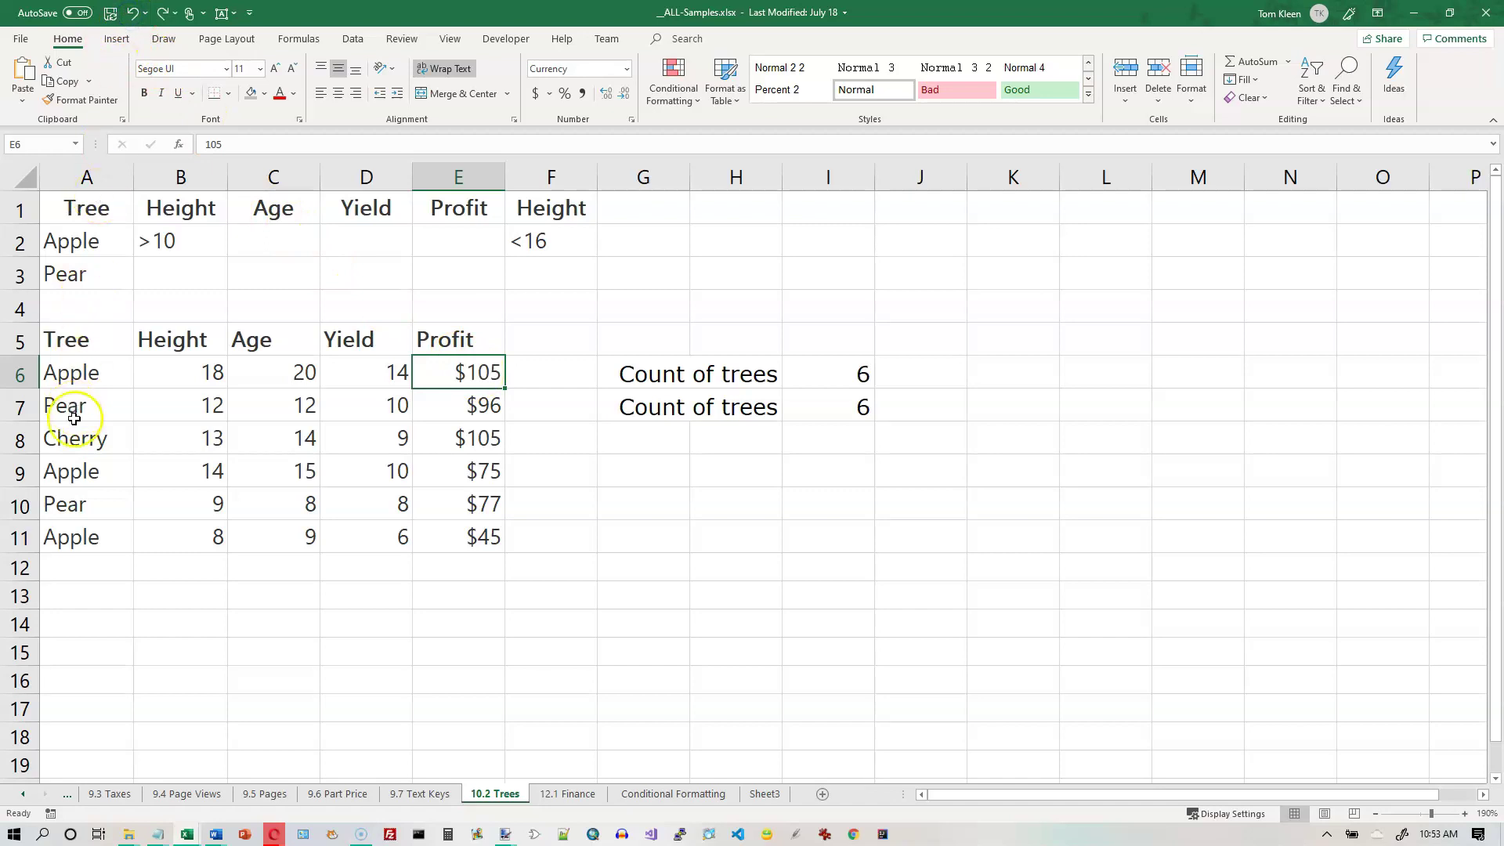
click(69, 373)
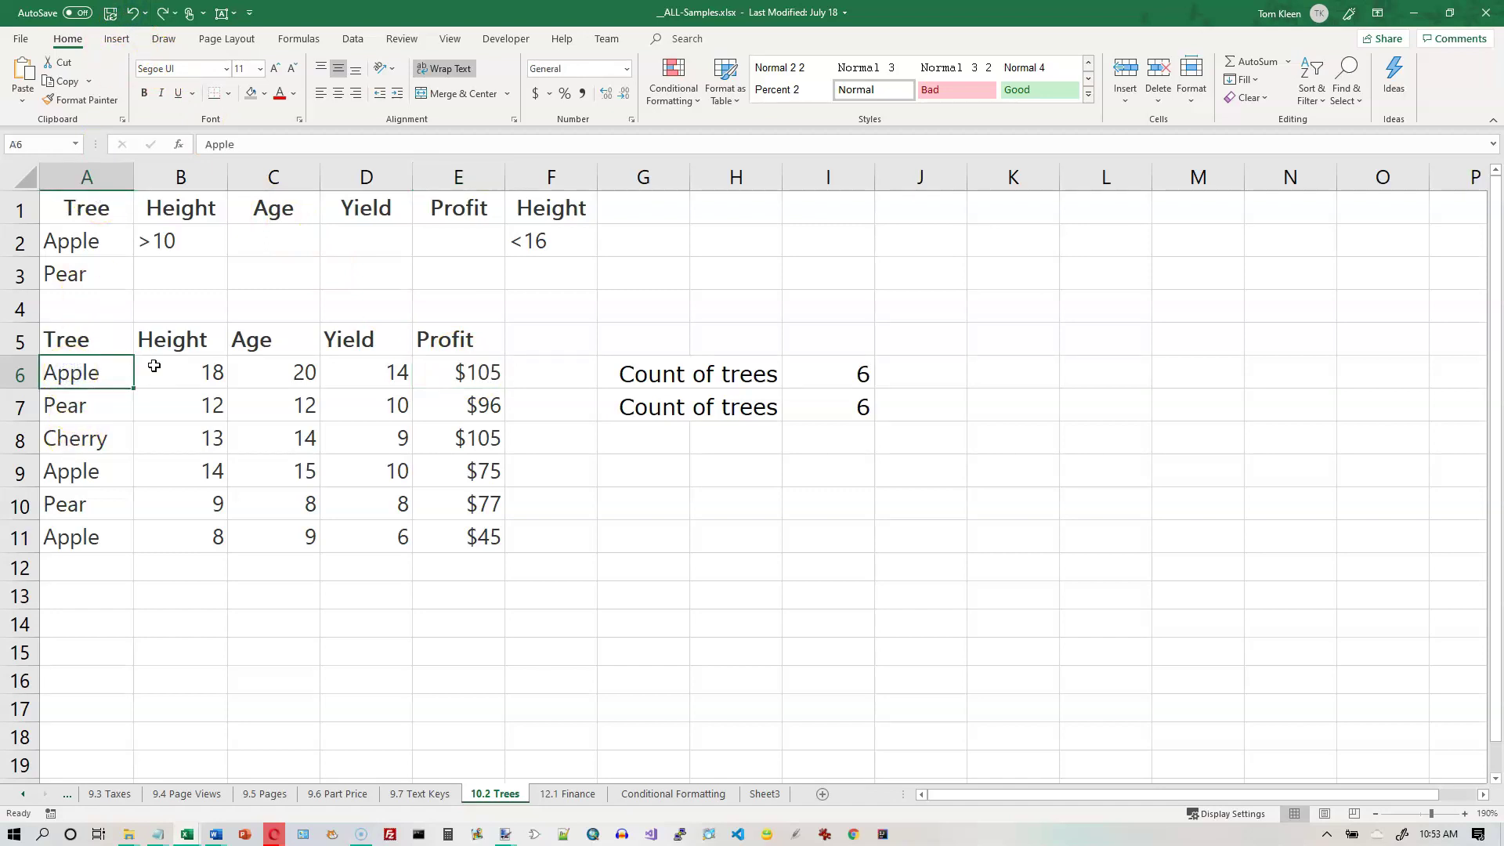
text(10)
key(Return)
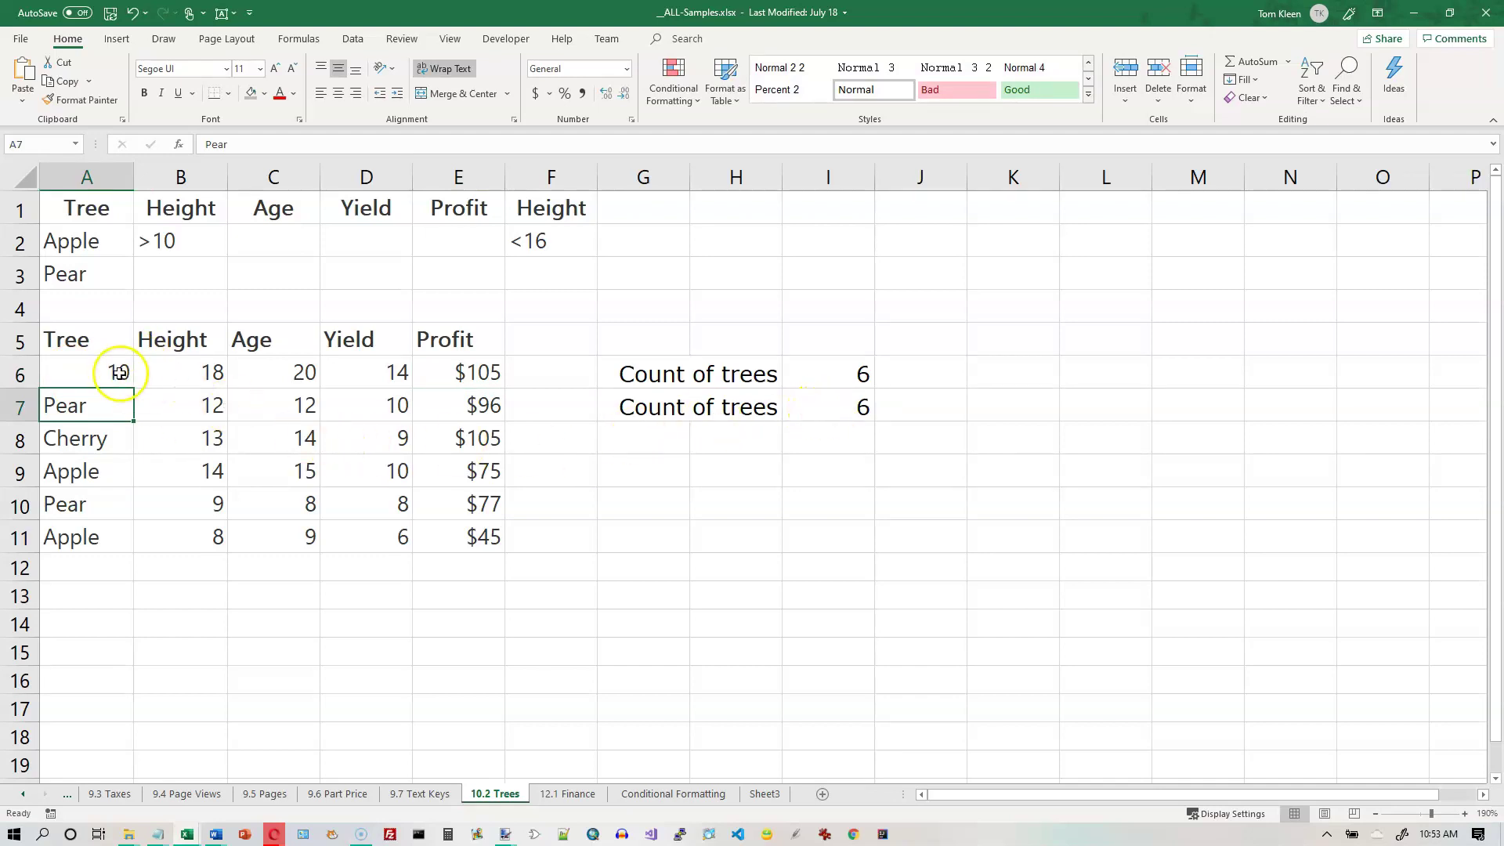
click(134, 15)
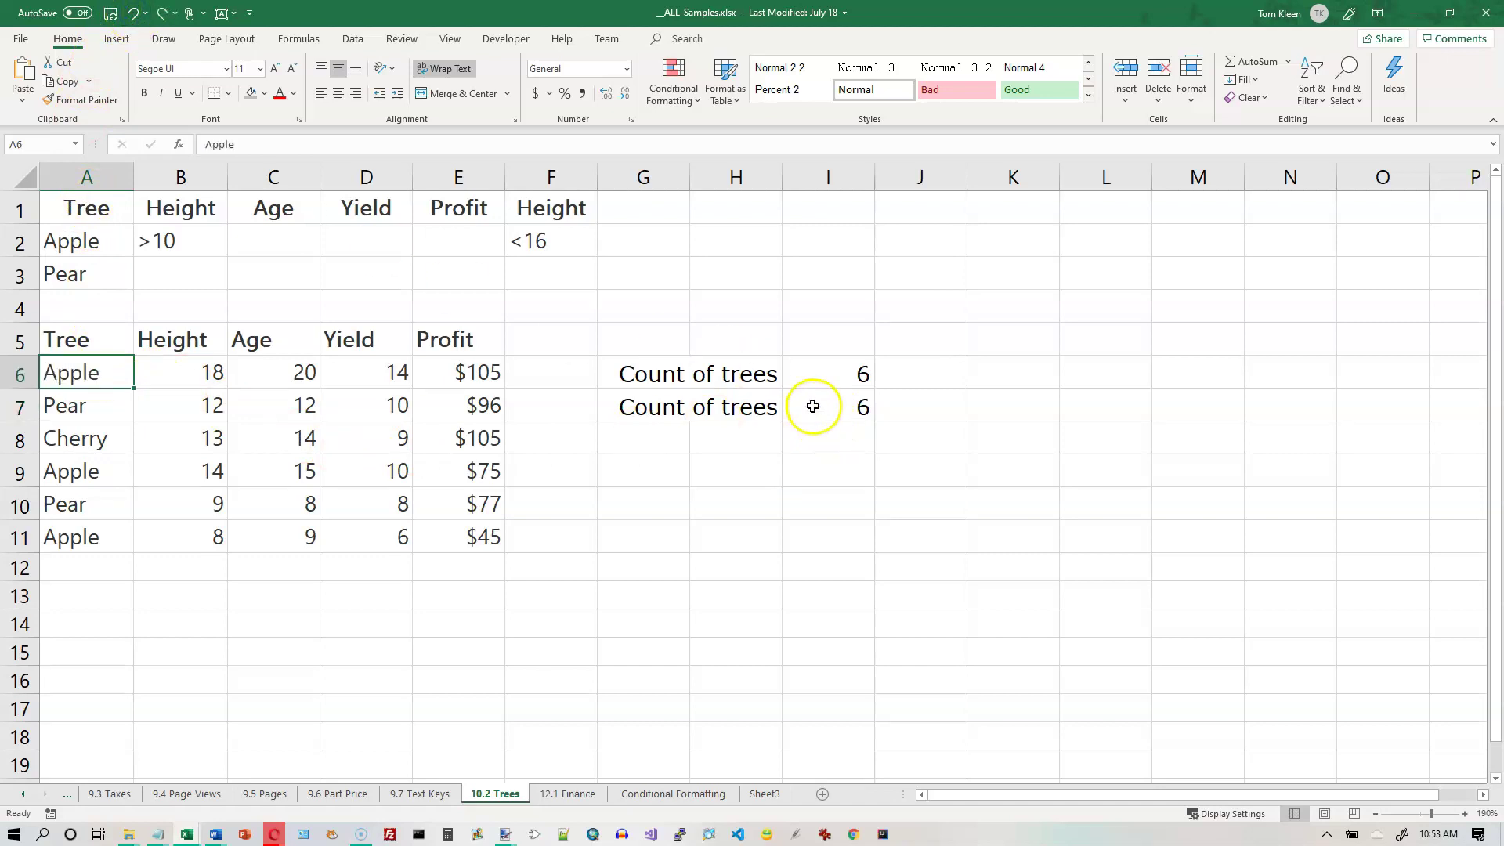
click(828, 376)
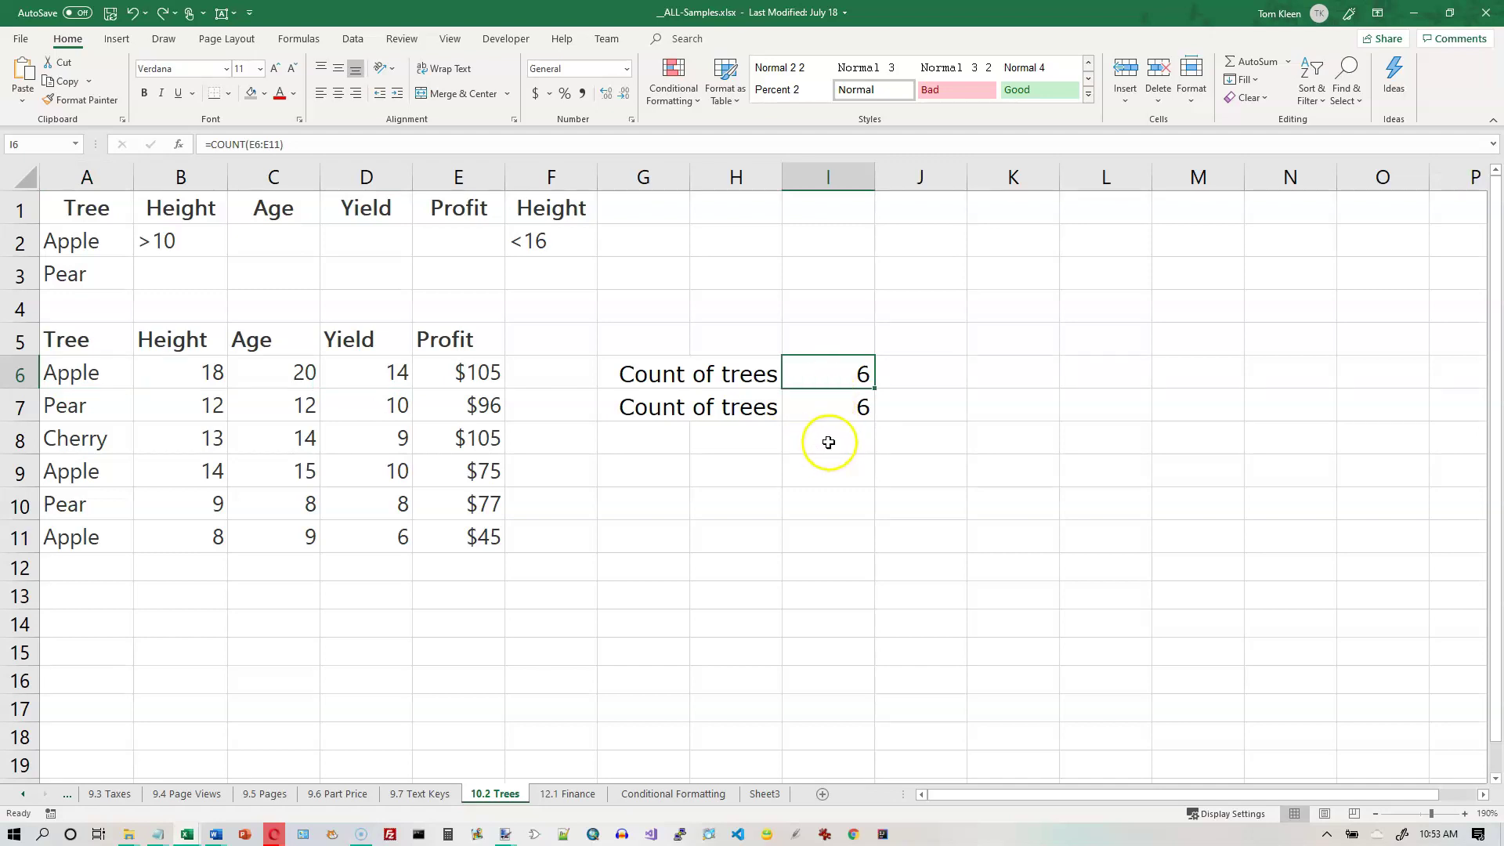
- Enter 'Count of Apple Trees' in H8 and repeat it in H9 via AutoComplete
click(764, 440)
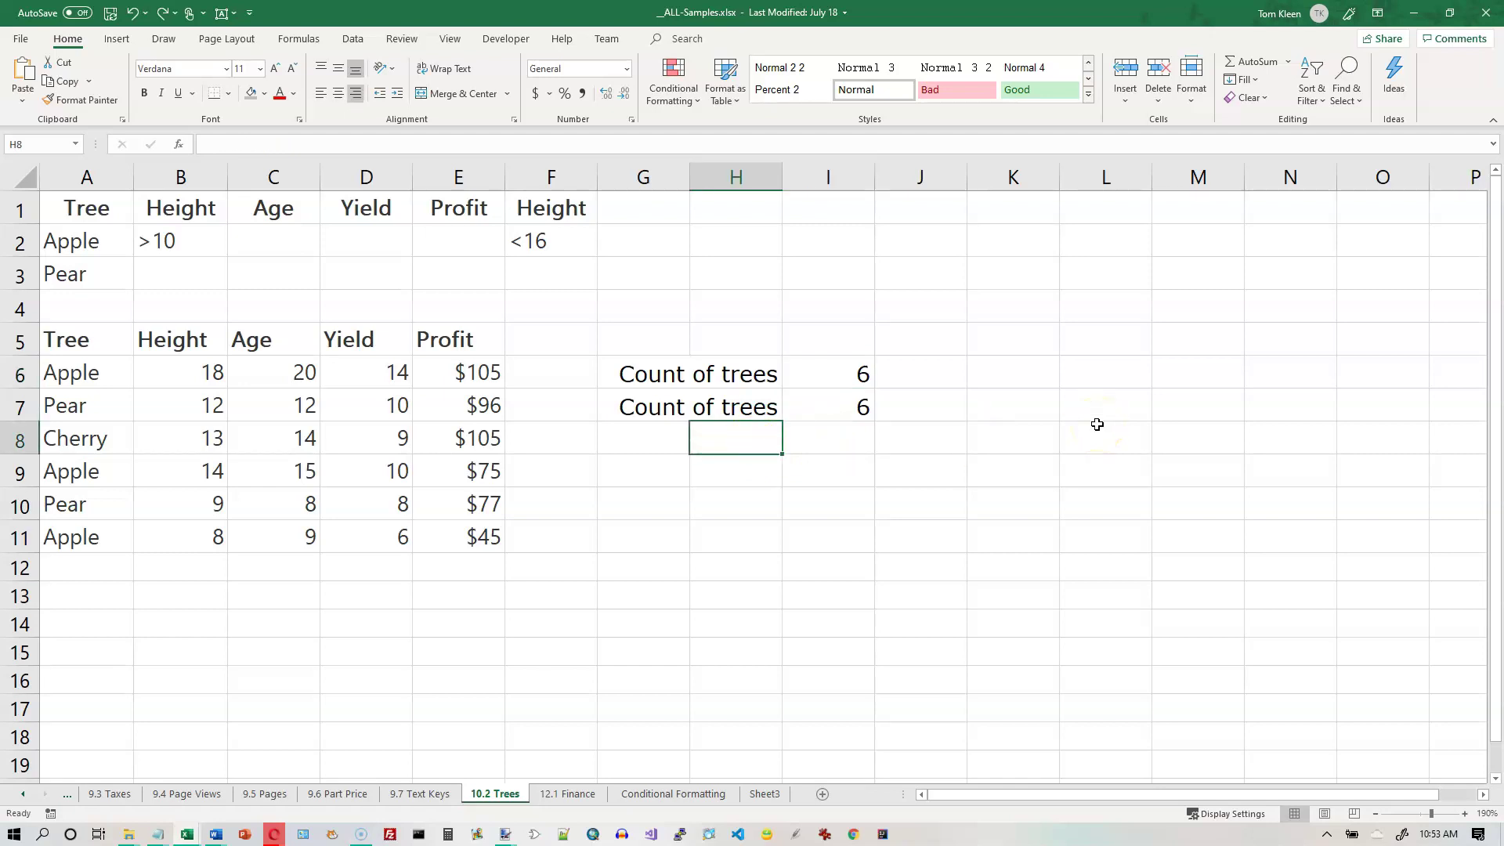
text(Count of A)
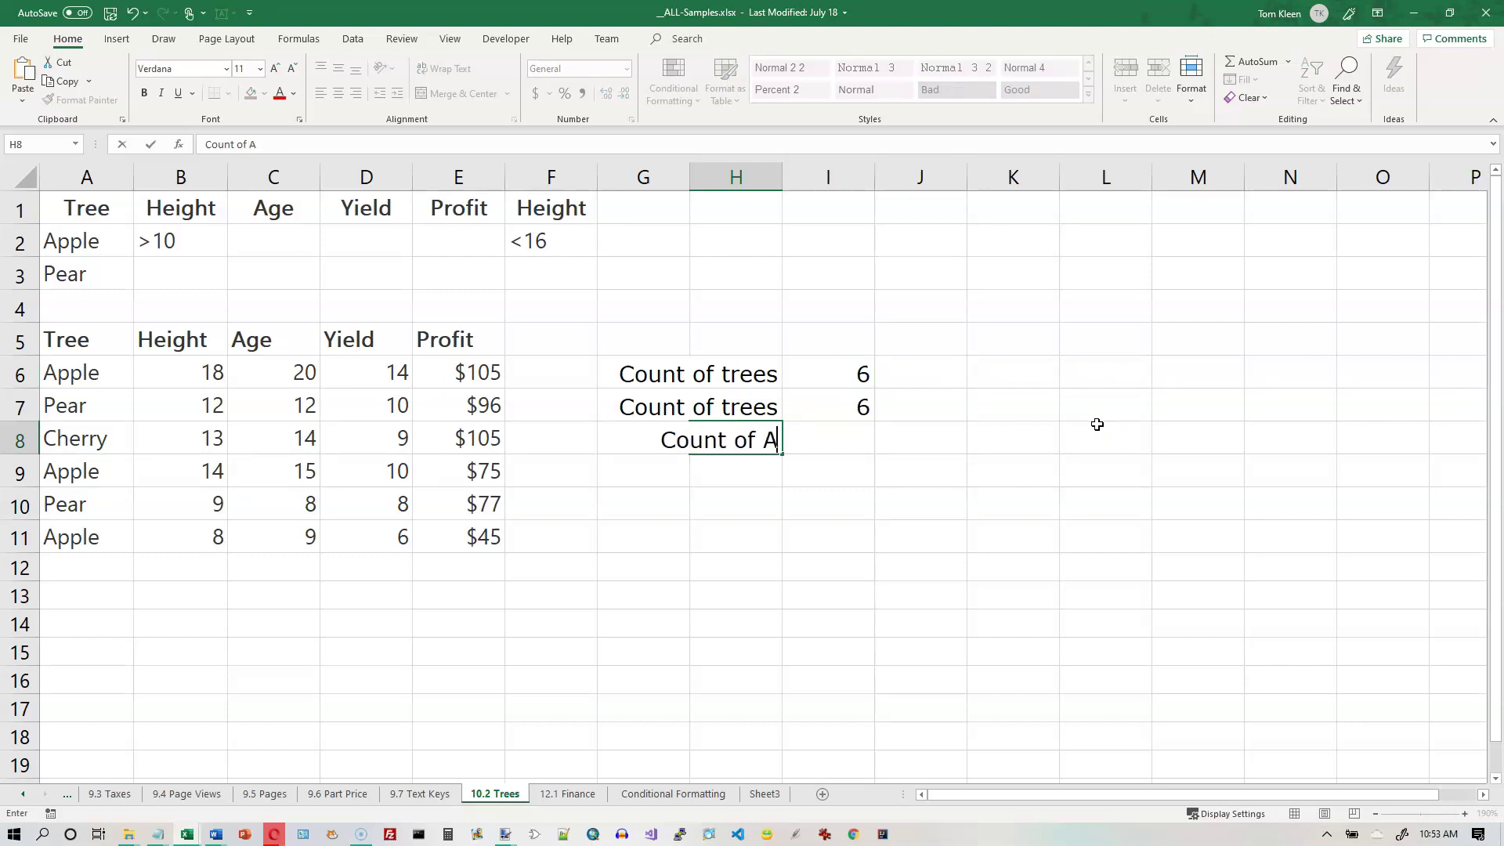
text(pple Trees)
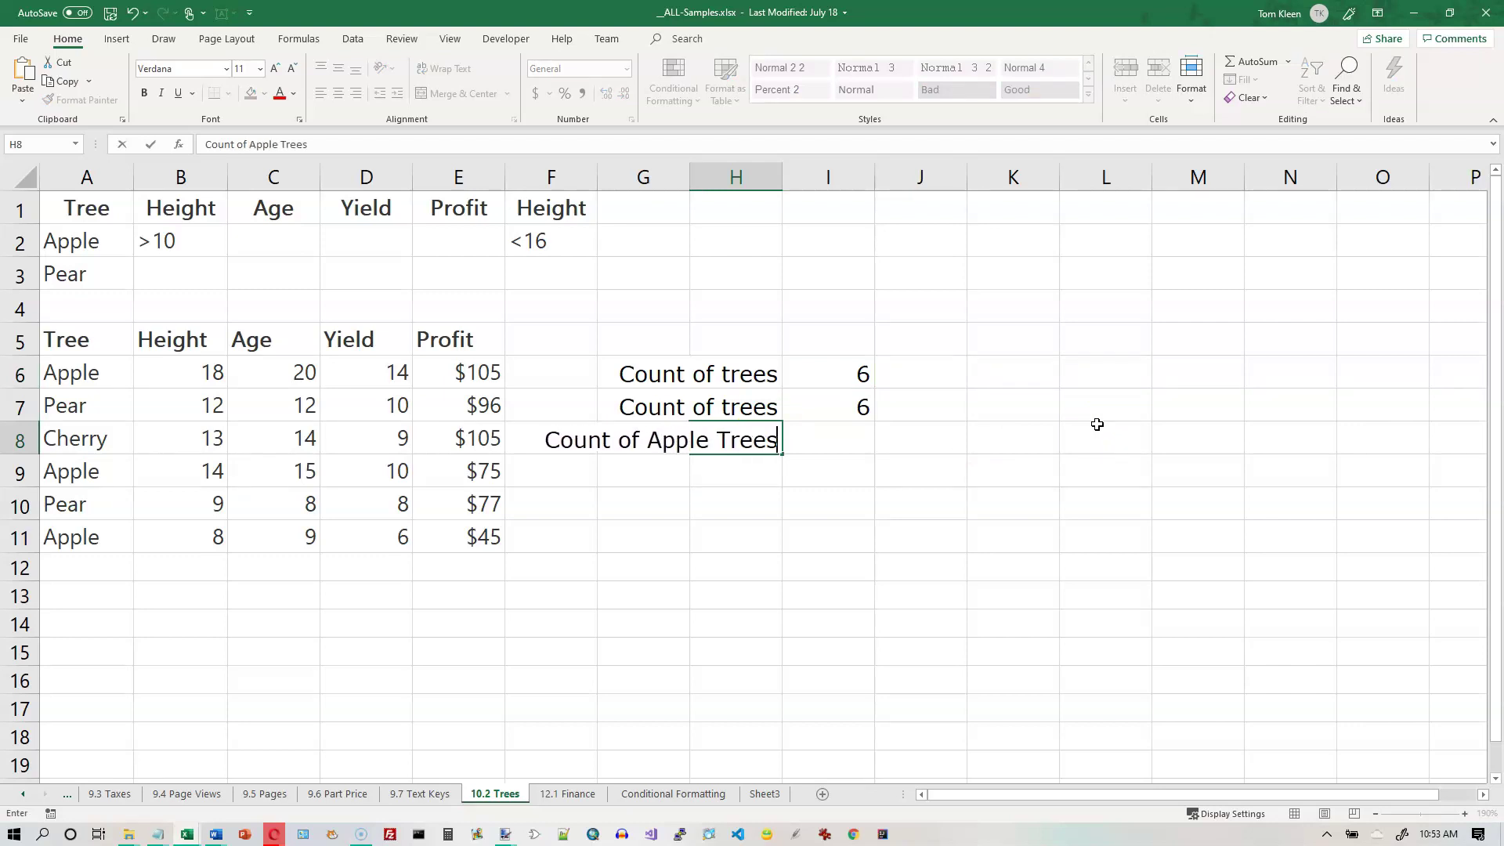
key(Return)
text(Coun)
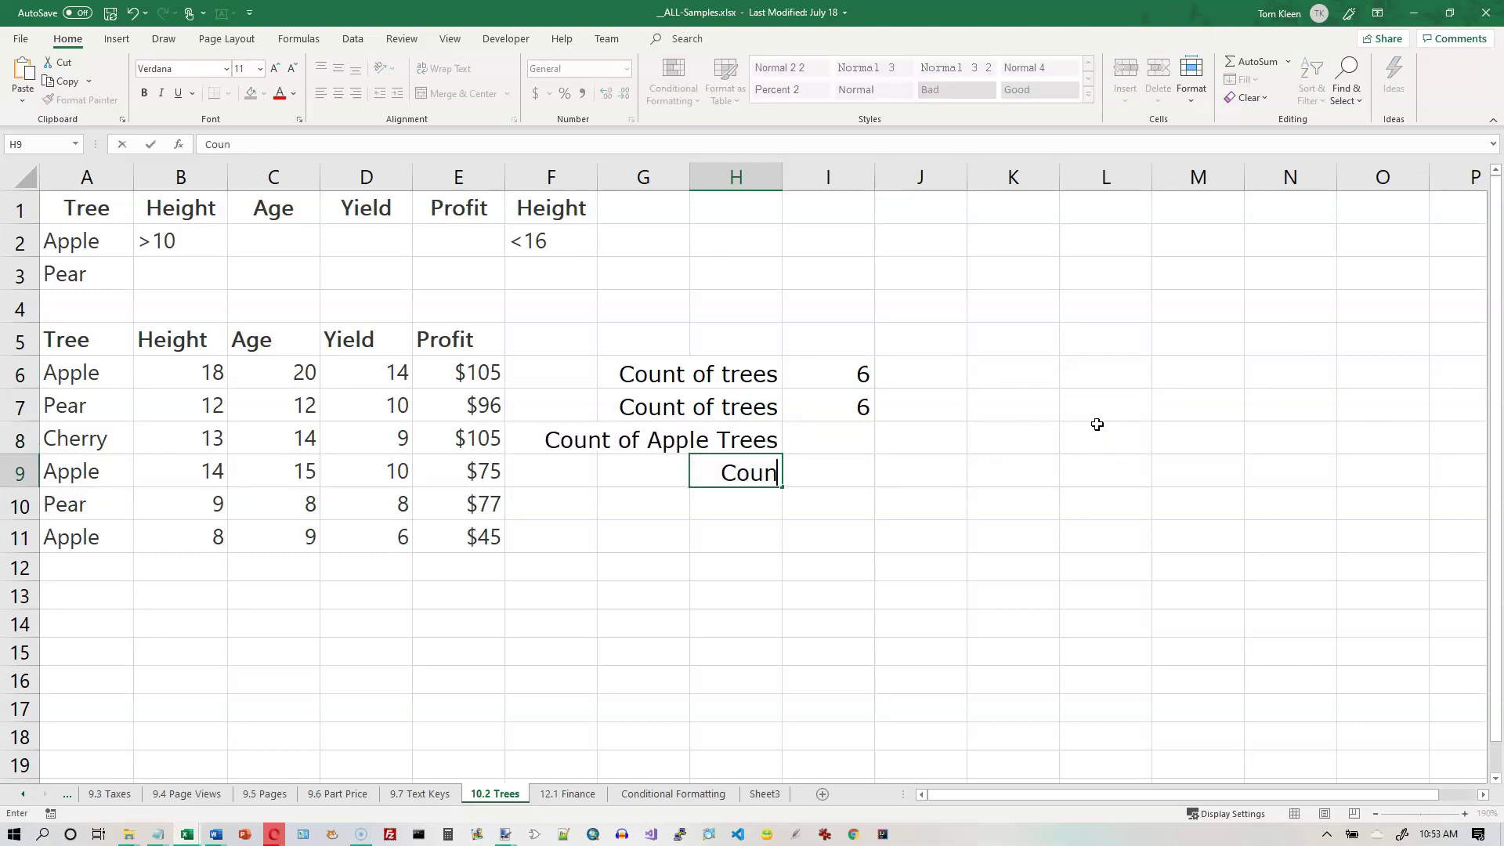
text(t of A)
key(Return)
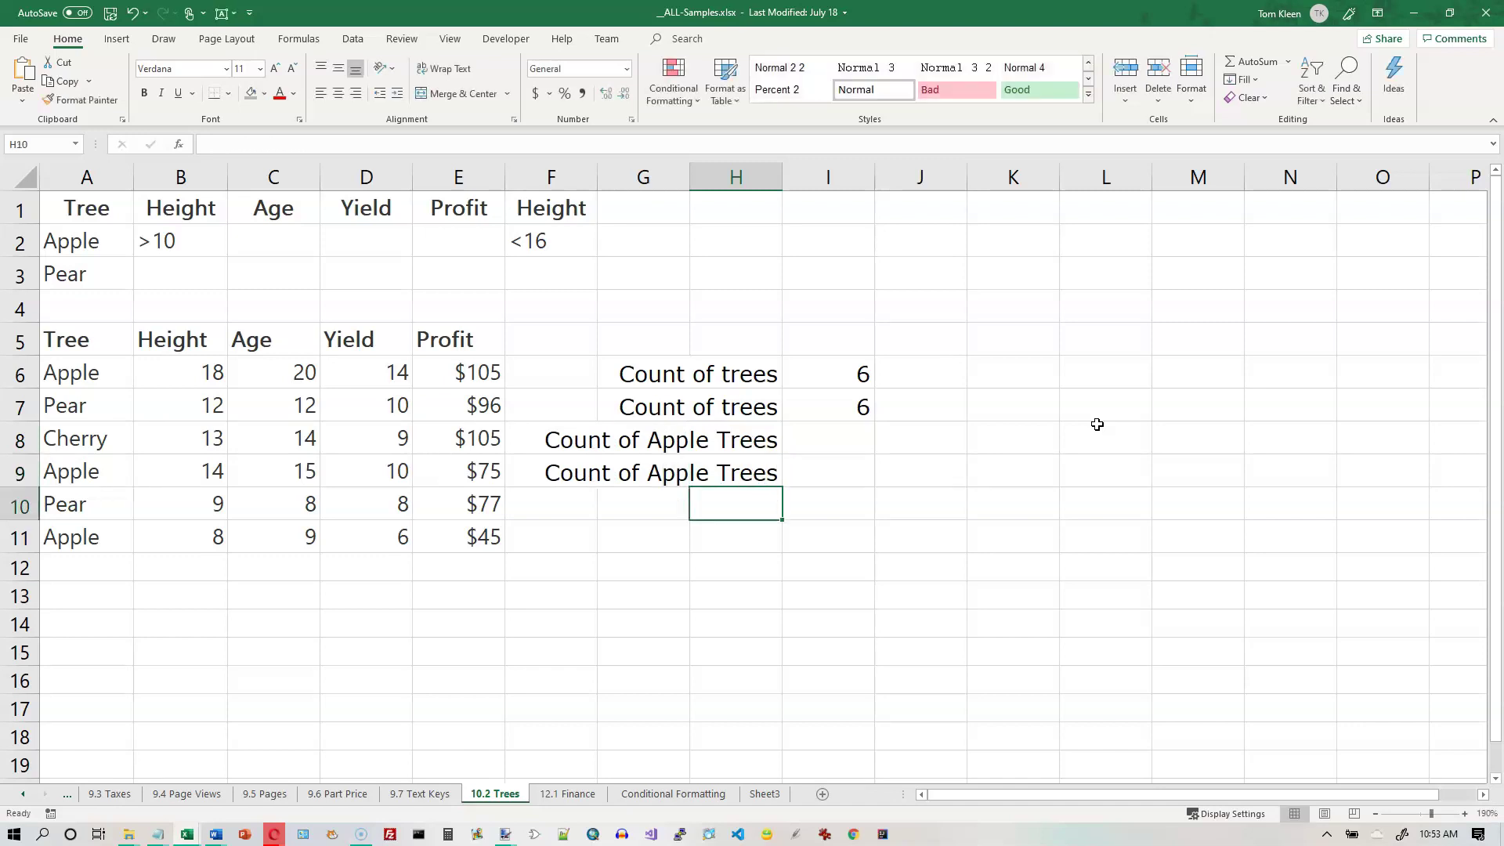
click(830, 442)
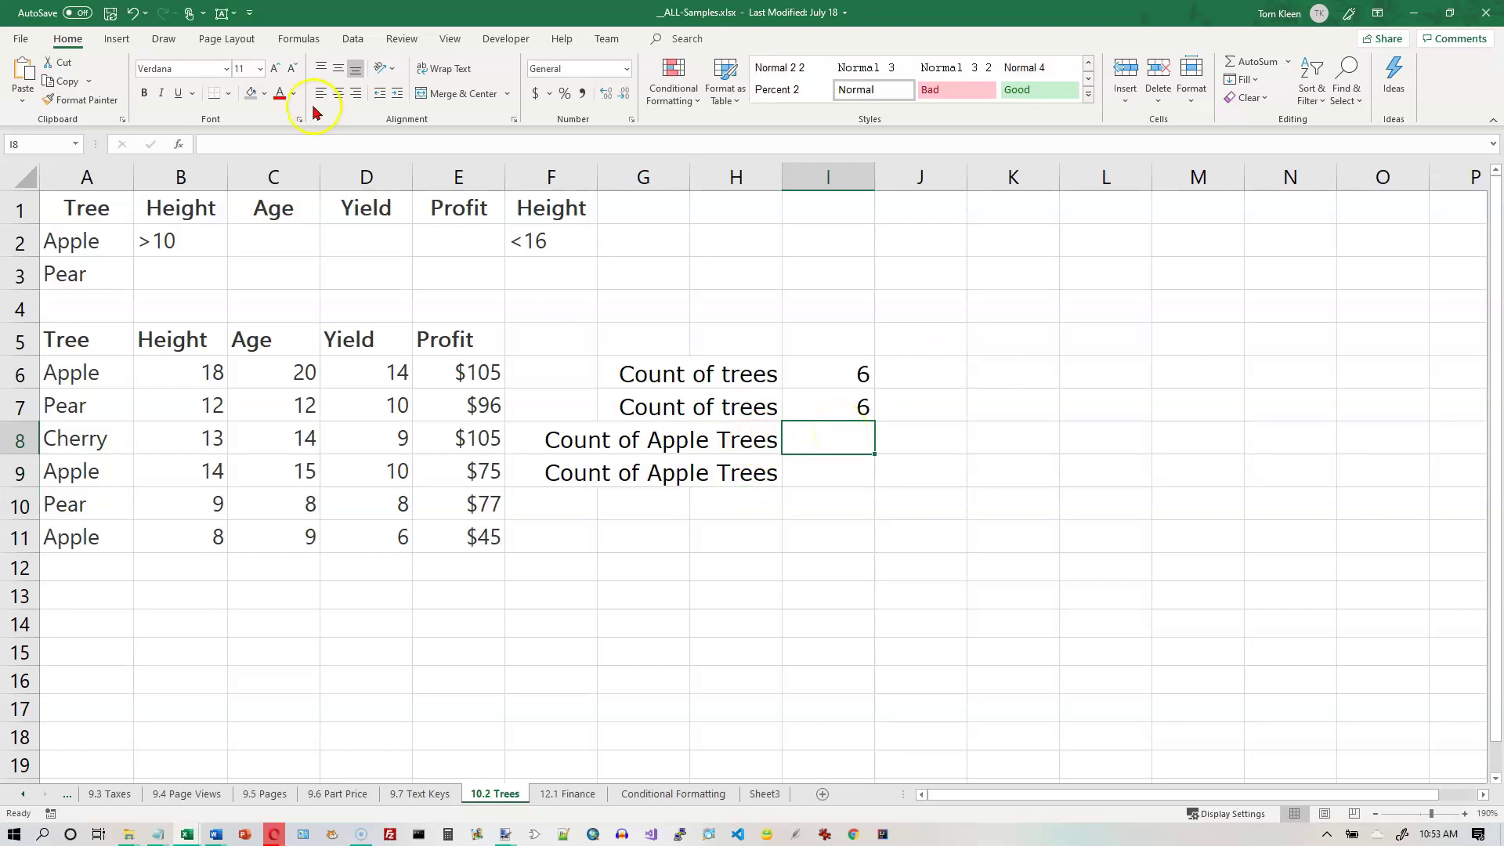
click(299, 41)
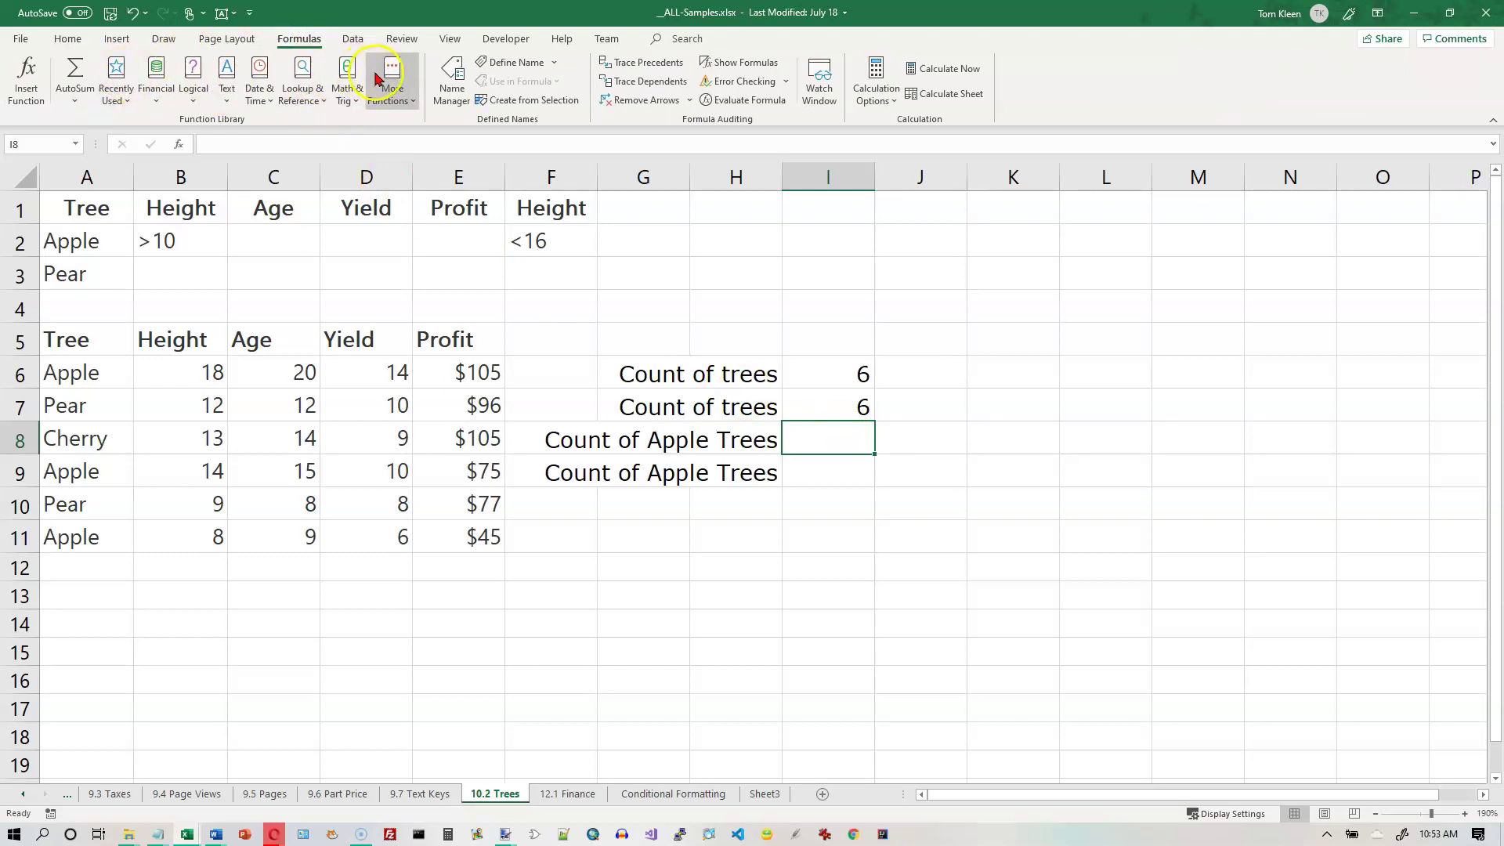
- Insert the DCOUNT function into I8 from the Database category
click(27, 76)
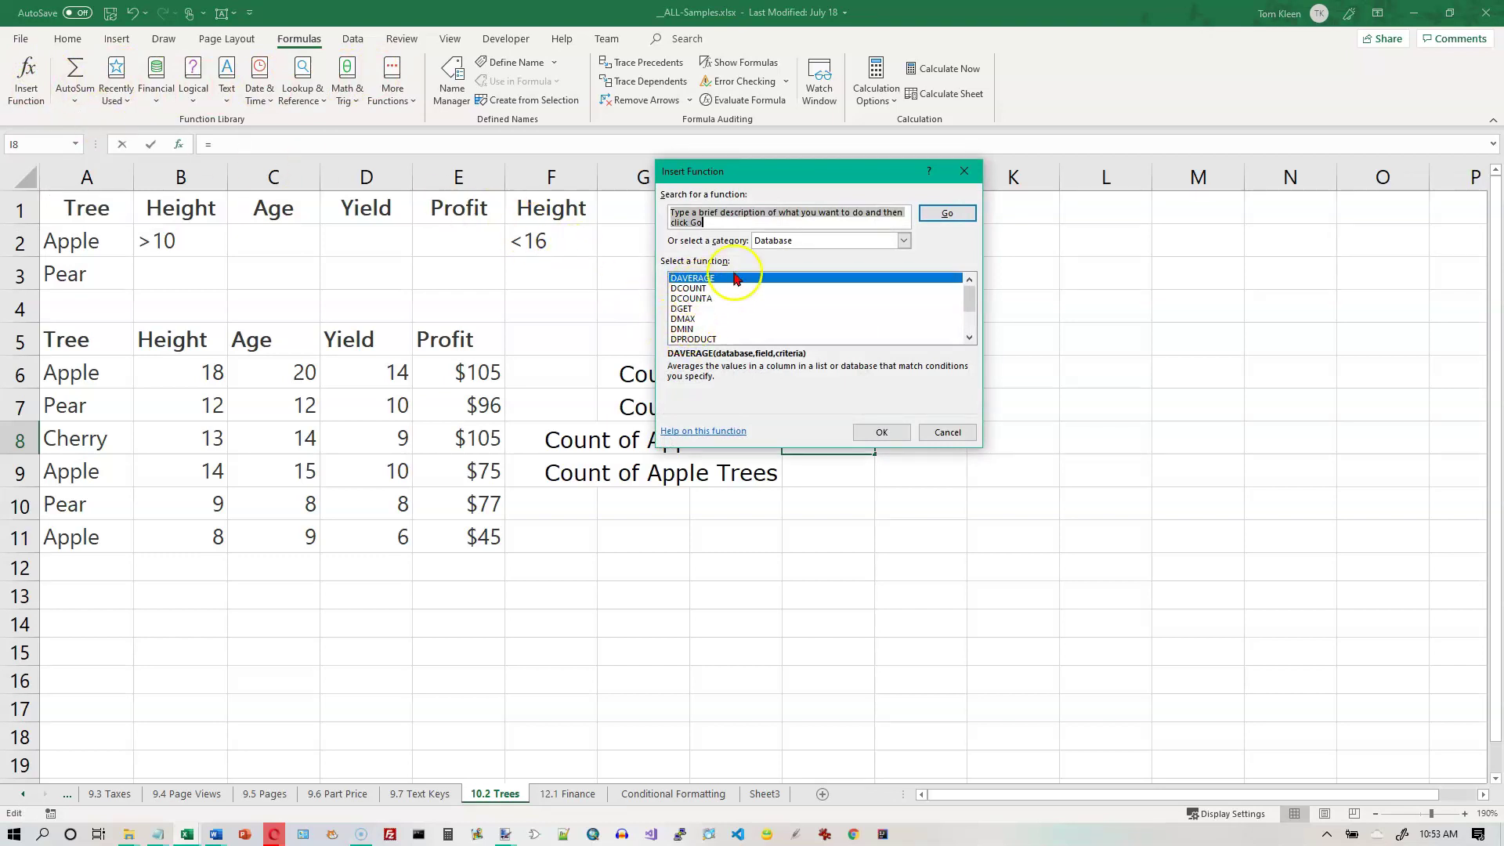
click(825, 243)
click(789, 325)
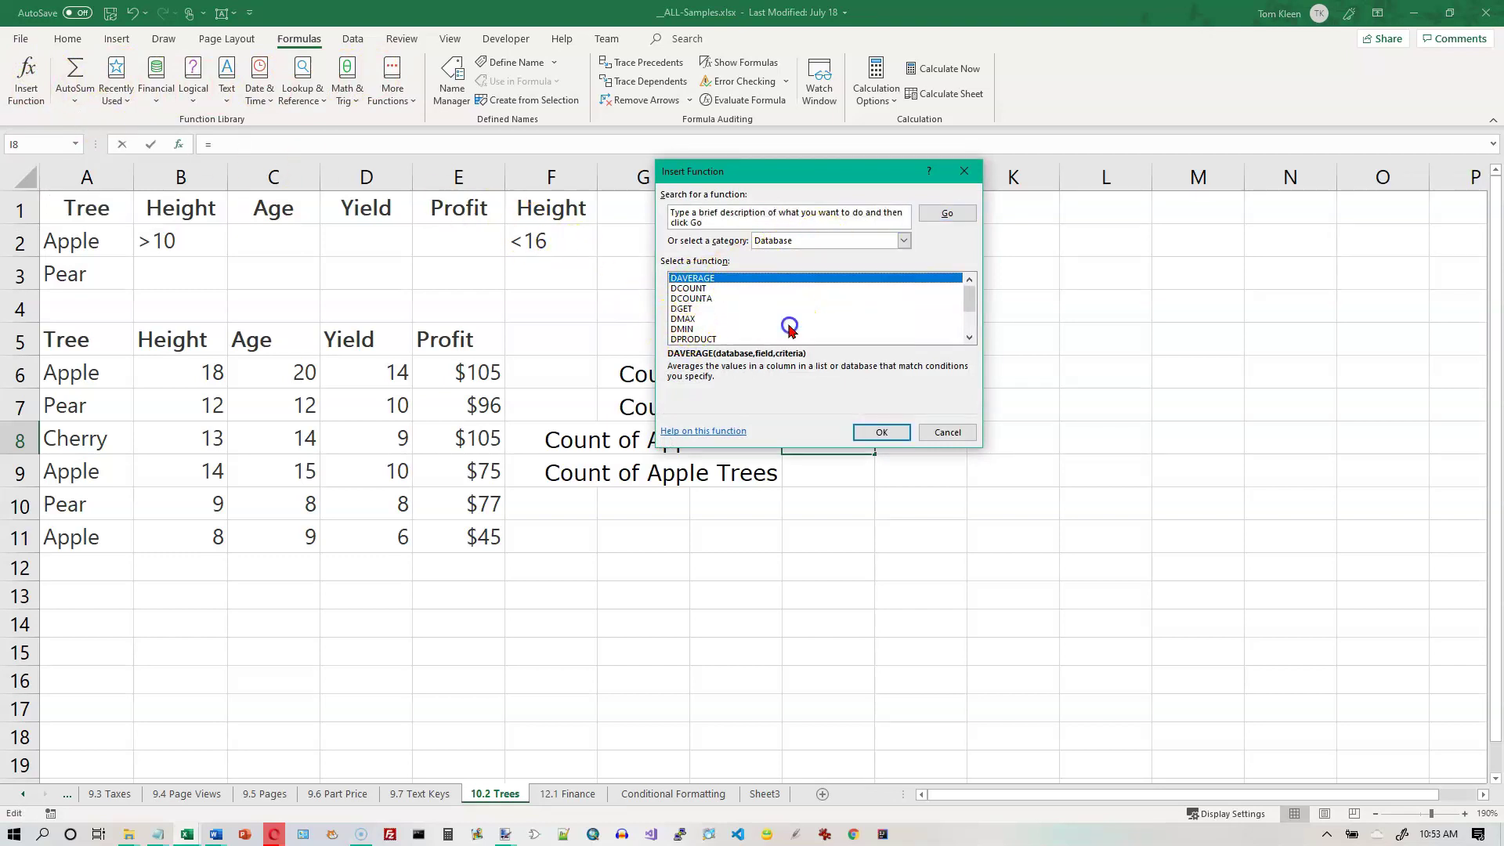
click(693, 288)
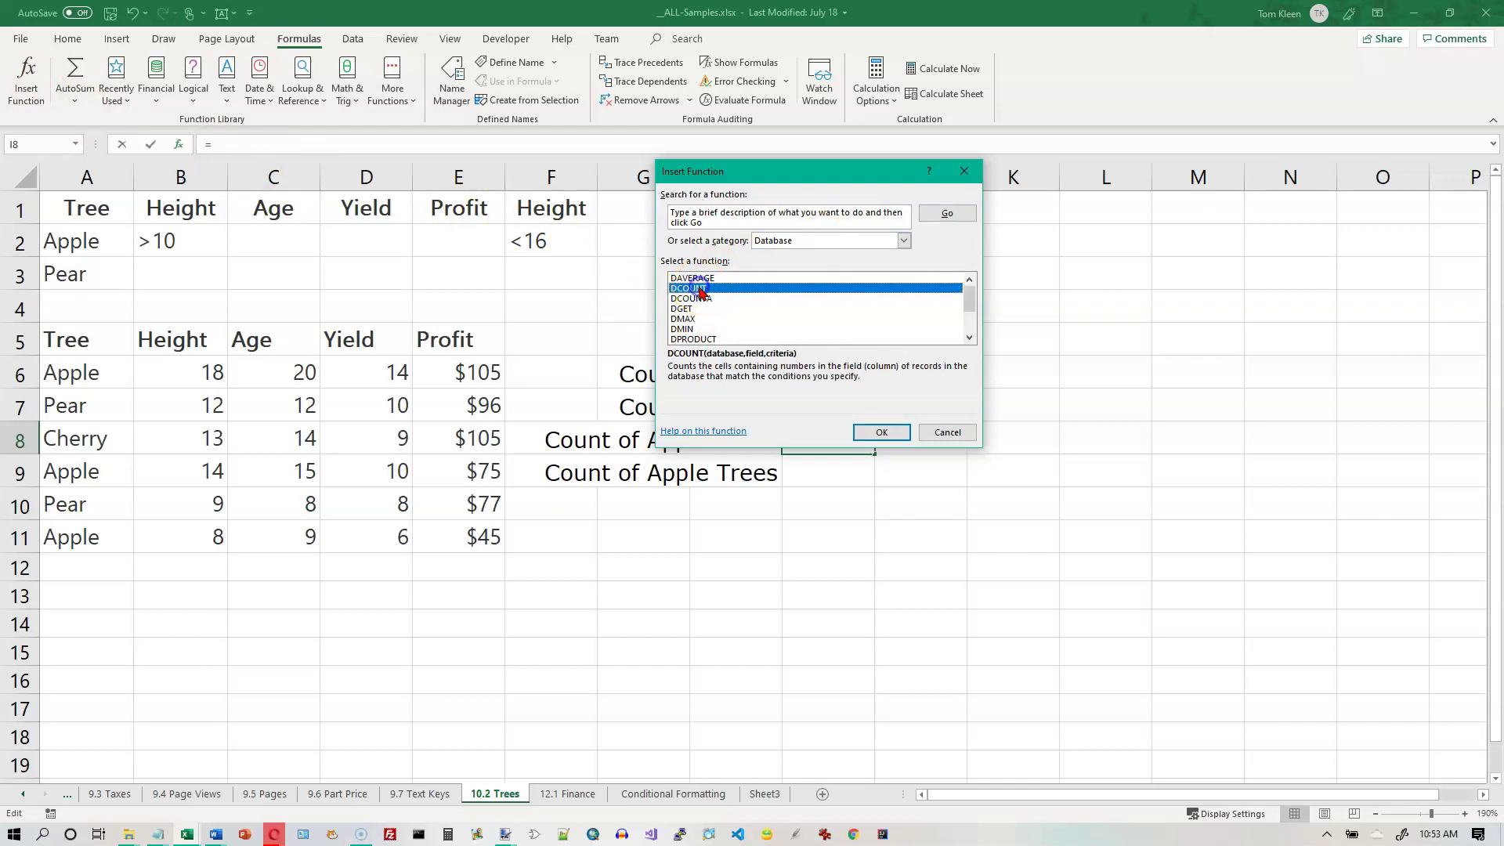
click(883, 432)
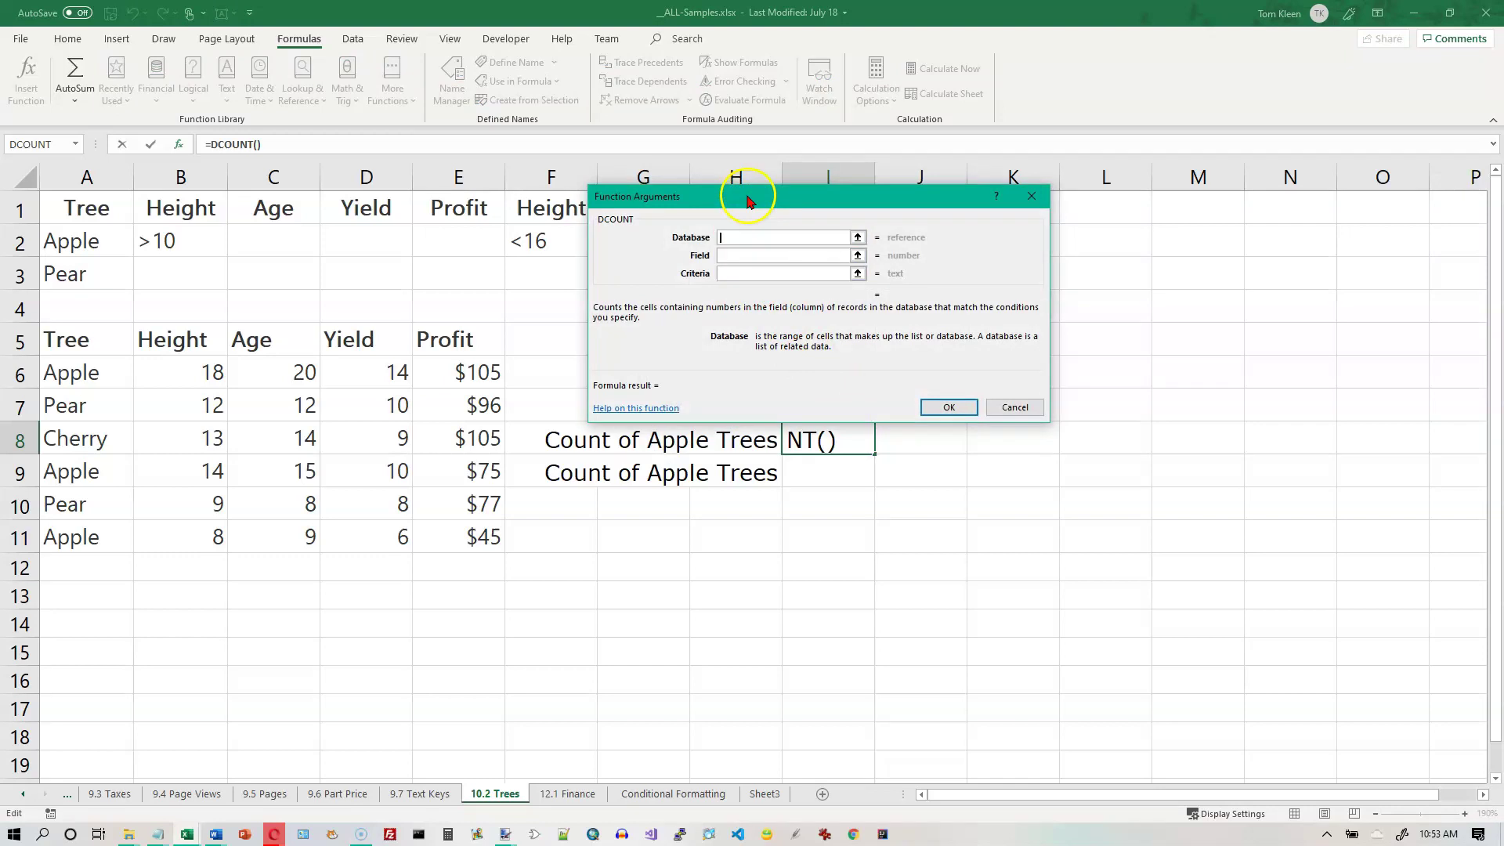
- Set DCOUNT to database A5:E11, field E5 and criteria A1:A2, returning 3
drag(72, 341, 451, 537)
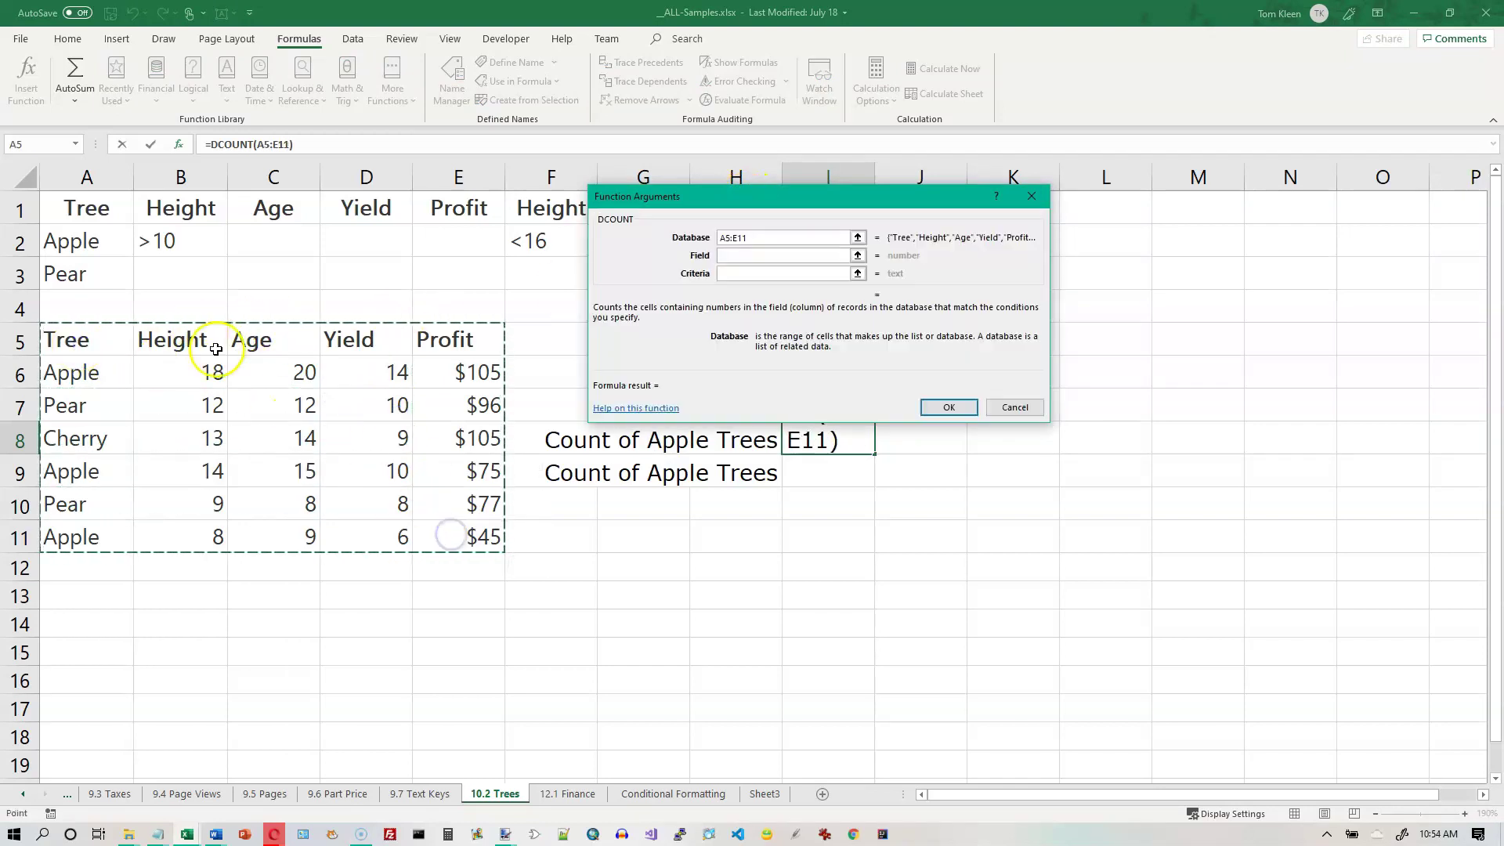
click(761, 255)
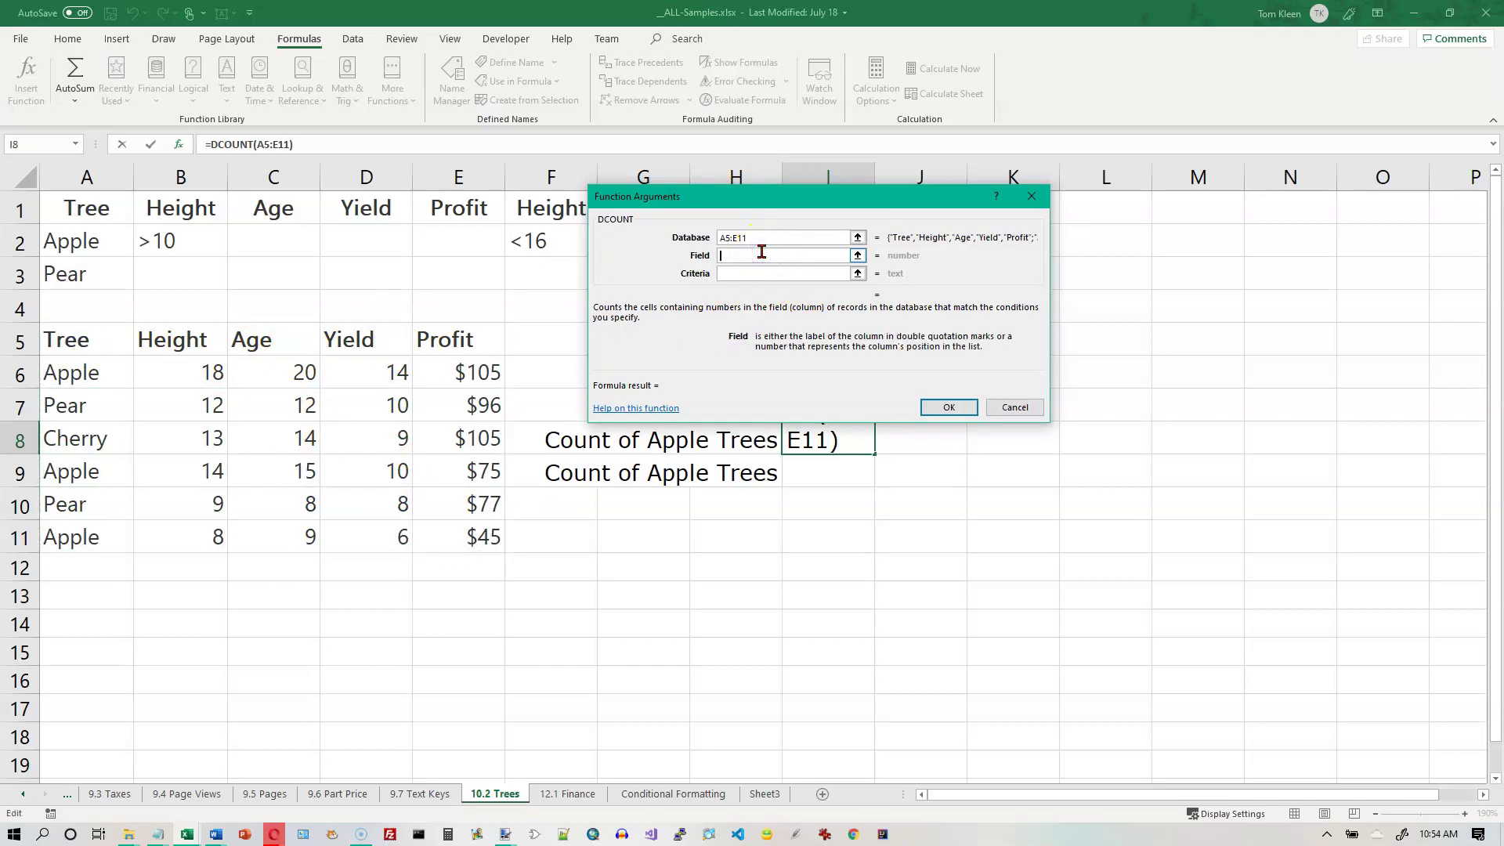
click(475, 340)
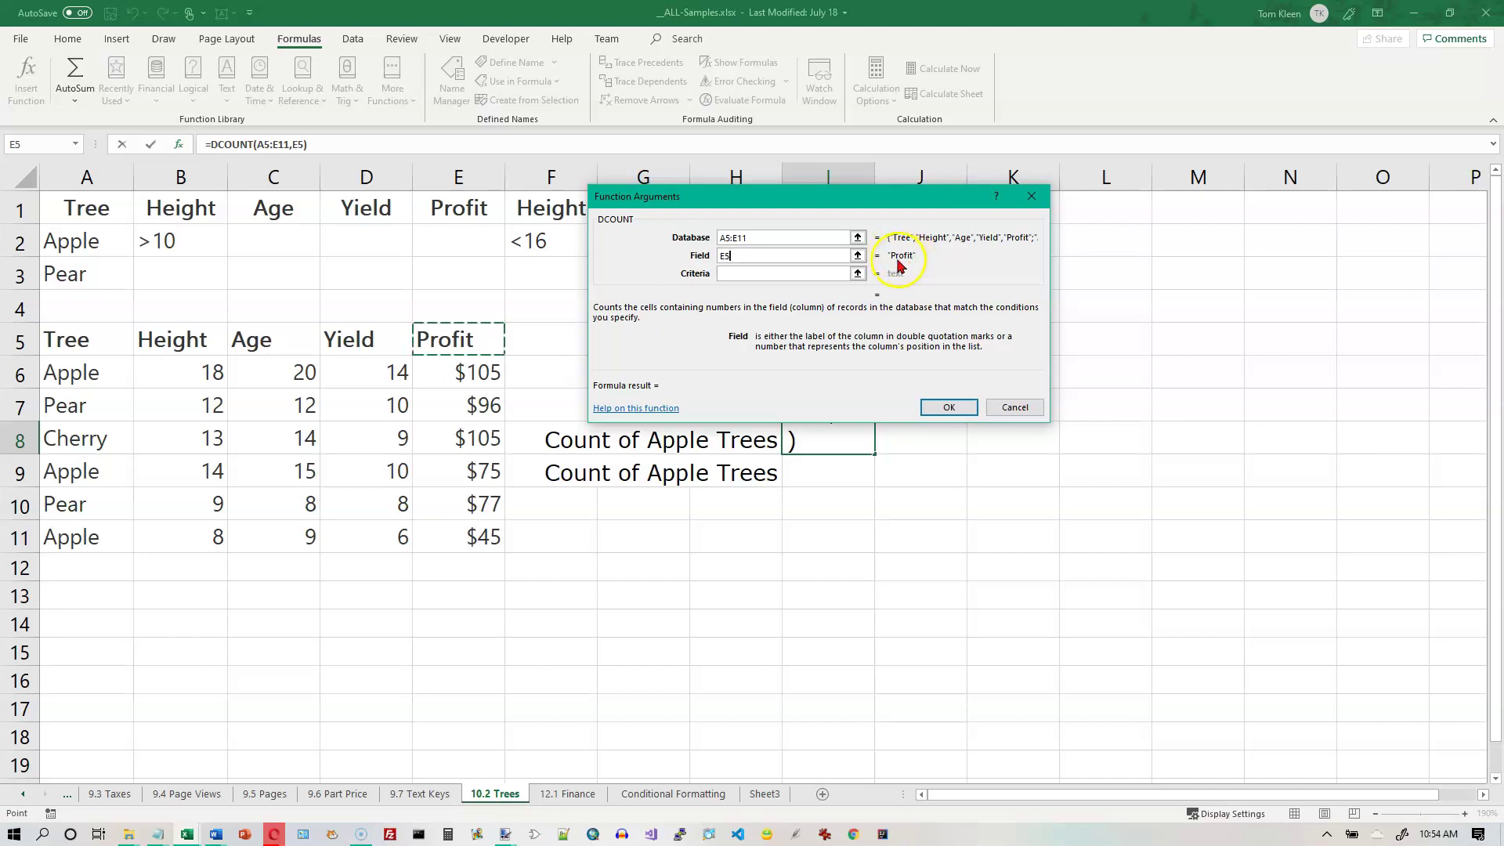
click(780, 273)
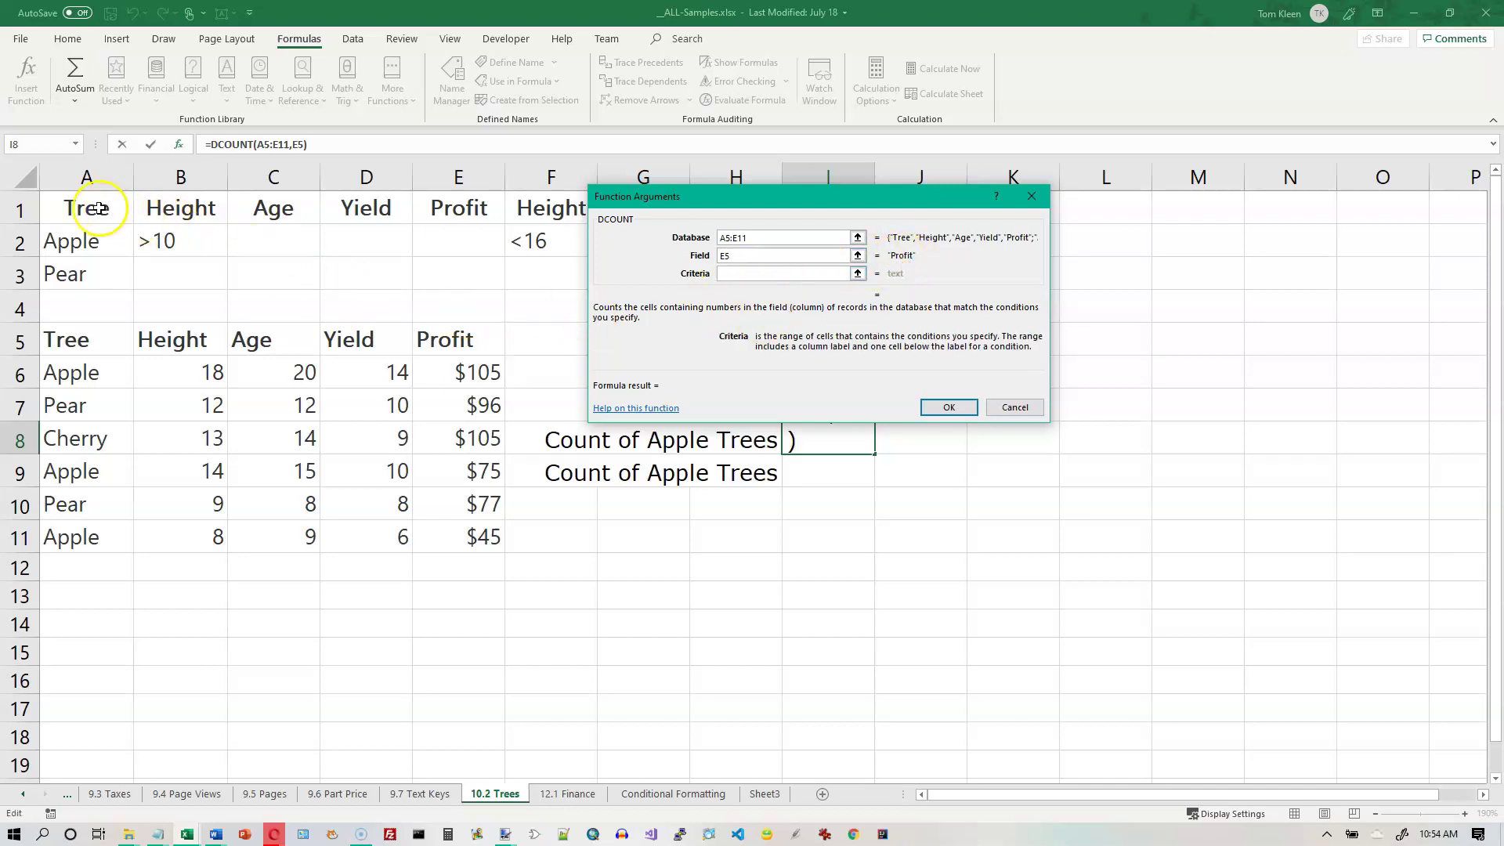
drag(91, 210, 101, 237)
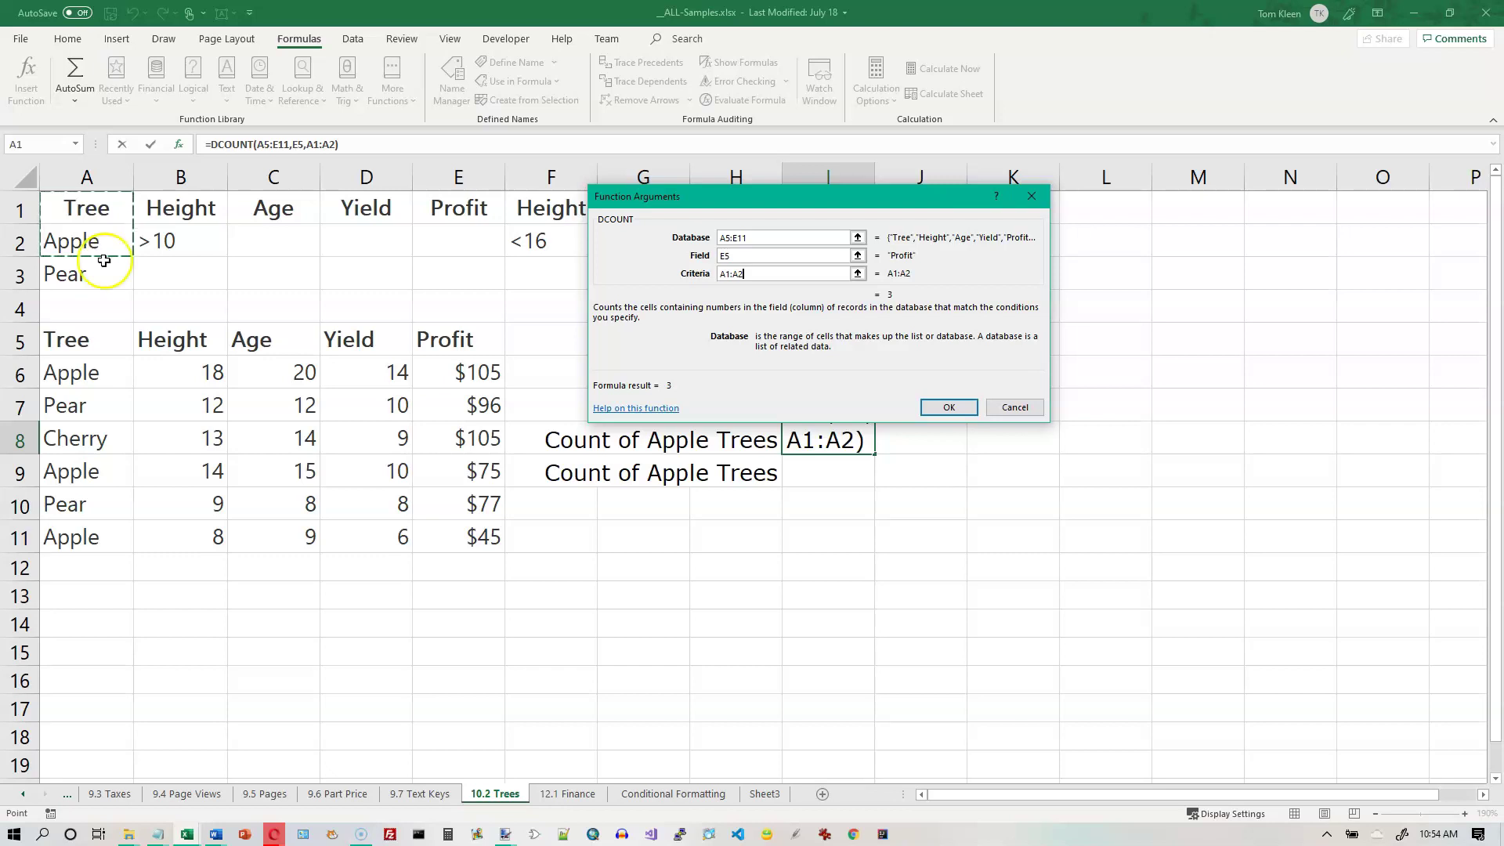
click(948, 408)
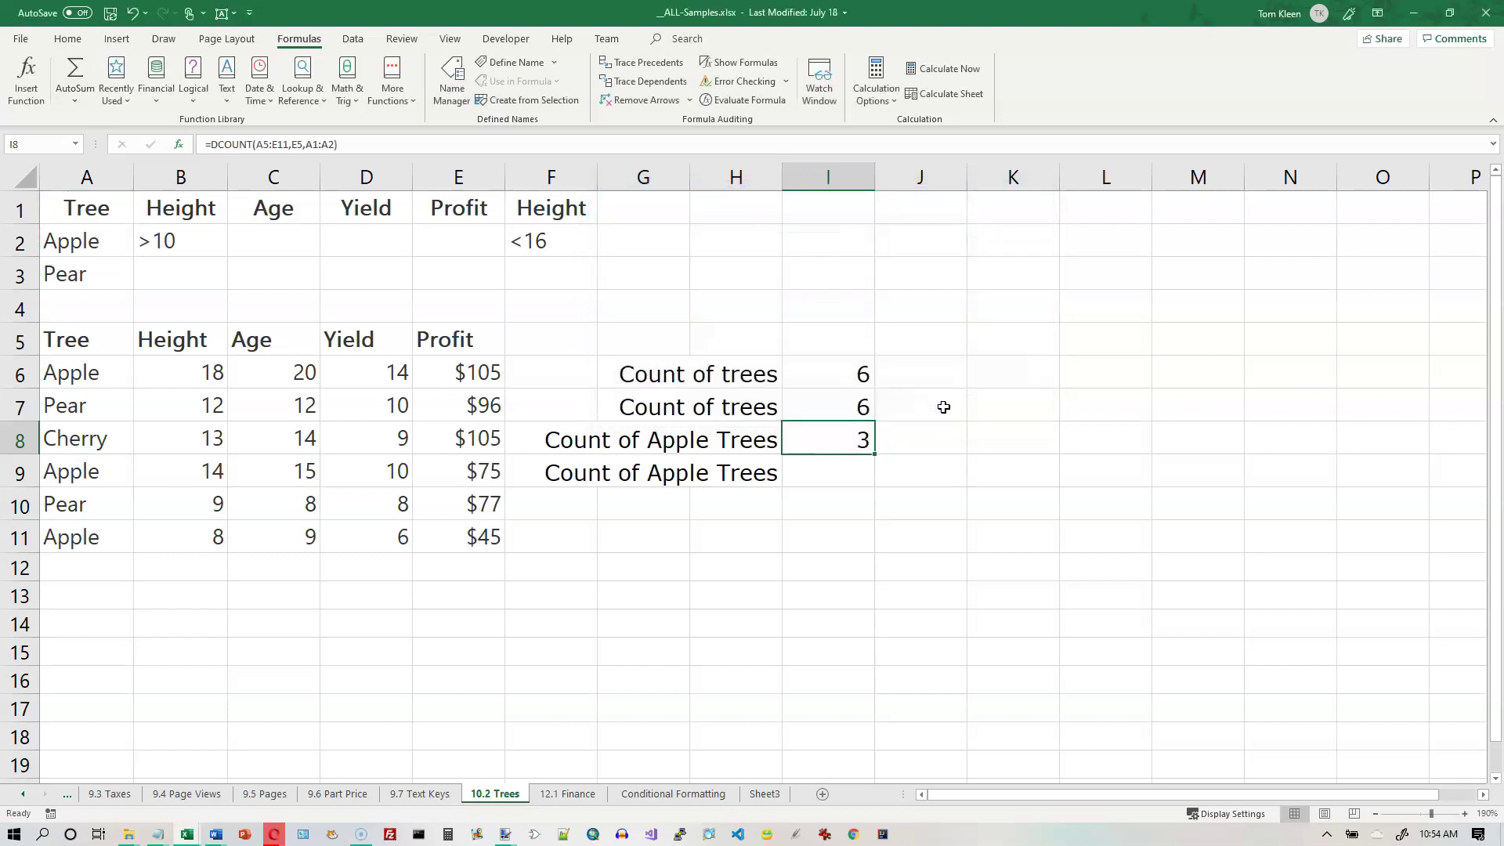
click(496, 374)
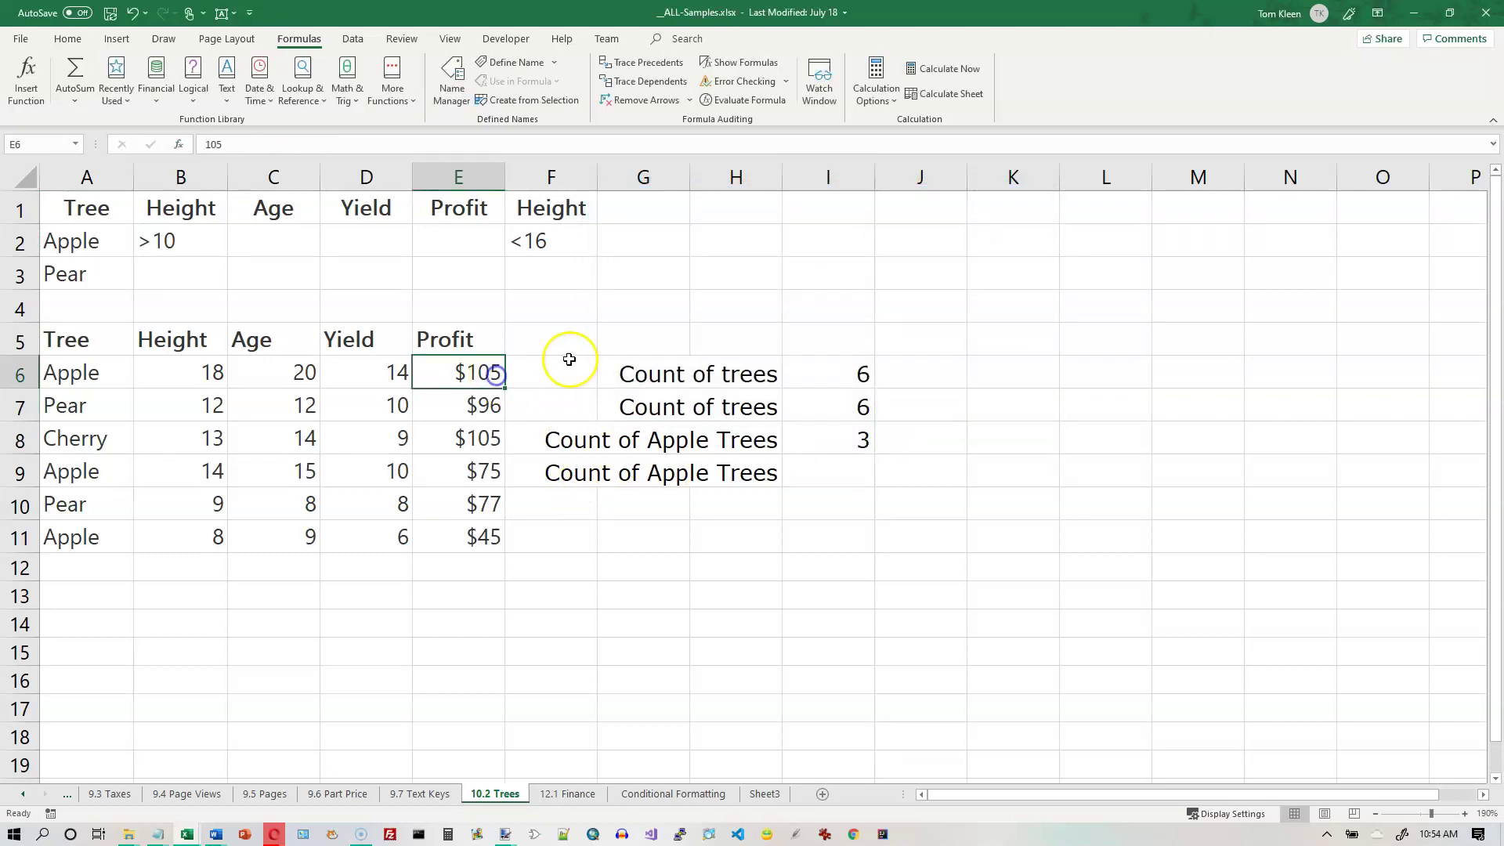
key(Delete)
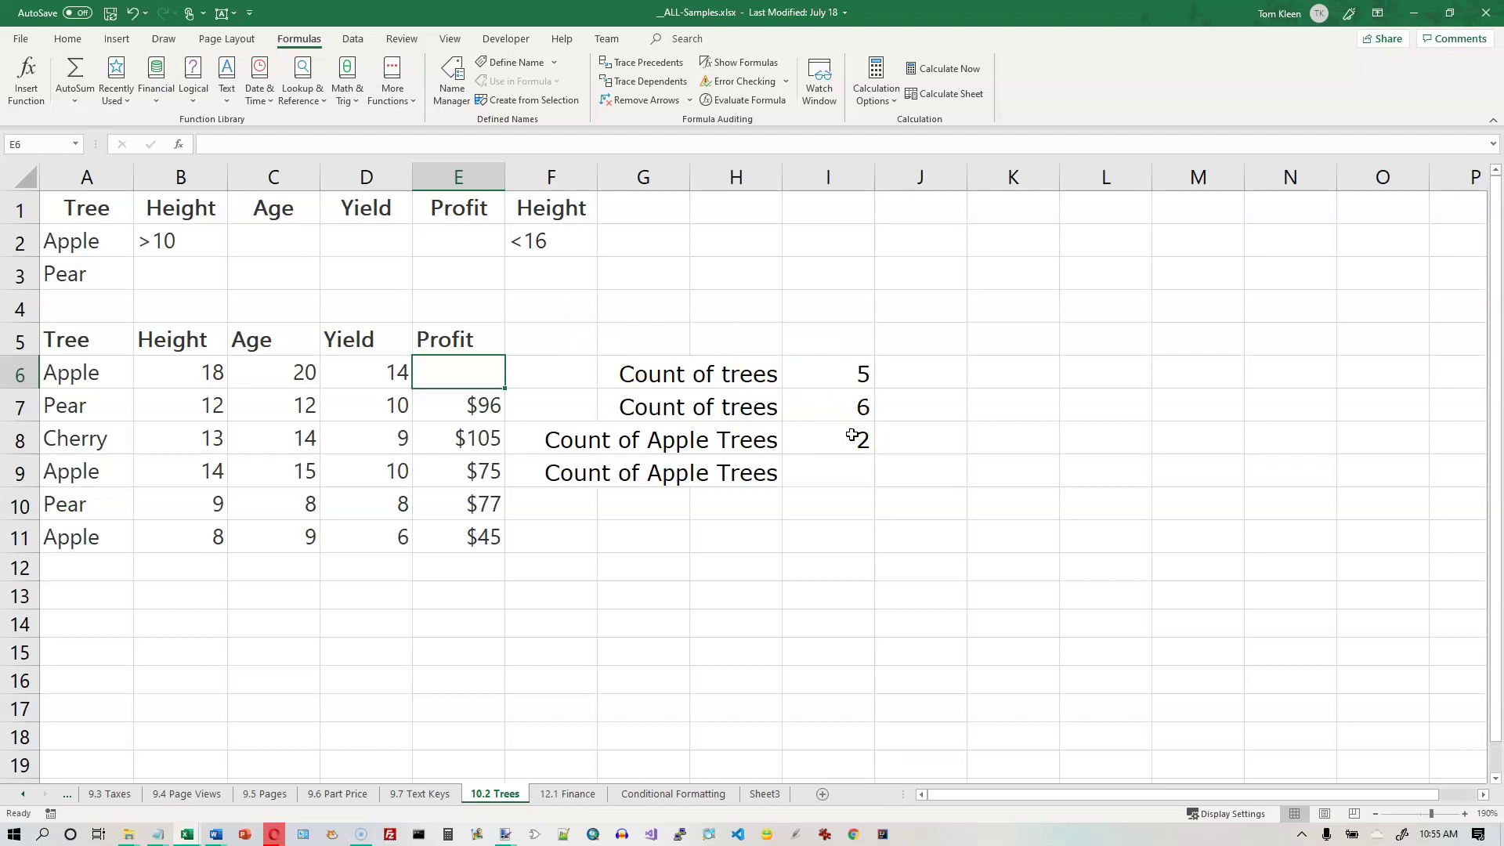
click(132, 12)
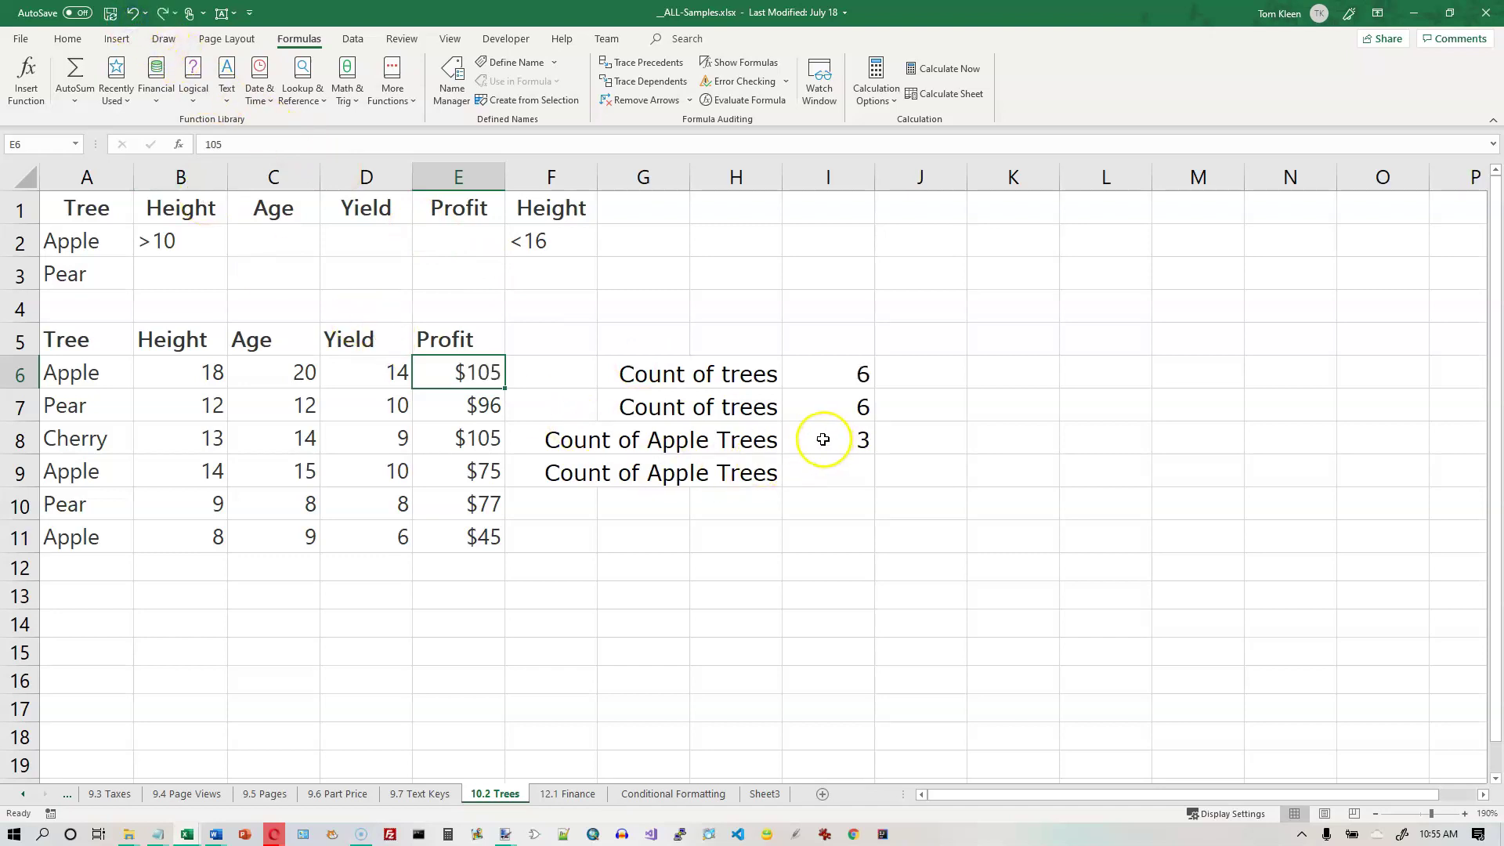
click(73, 370)
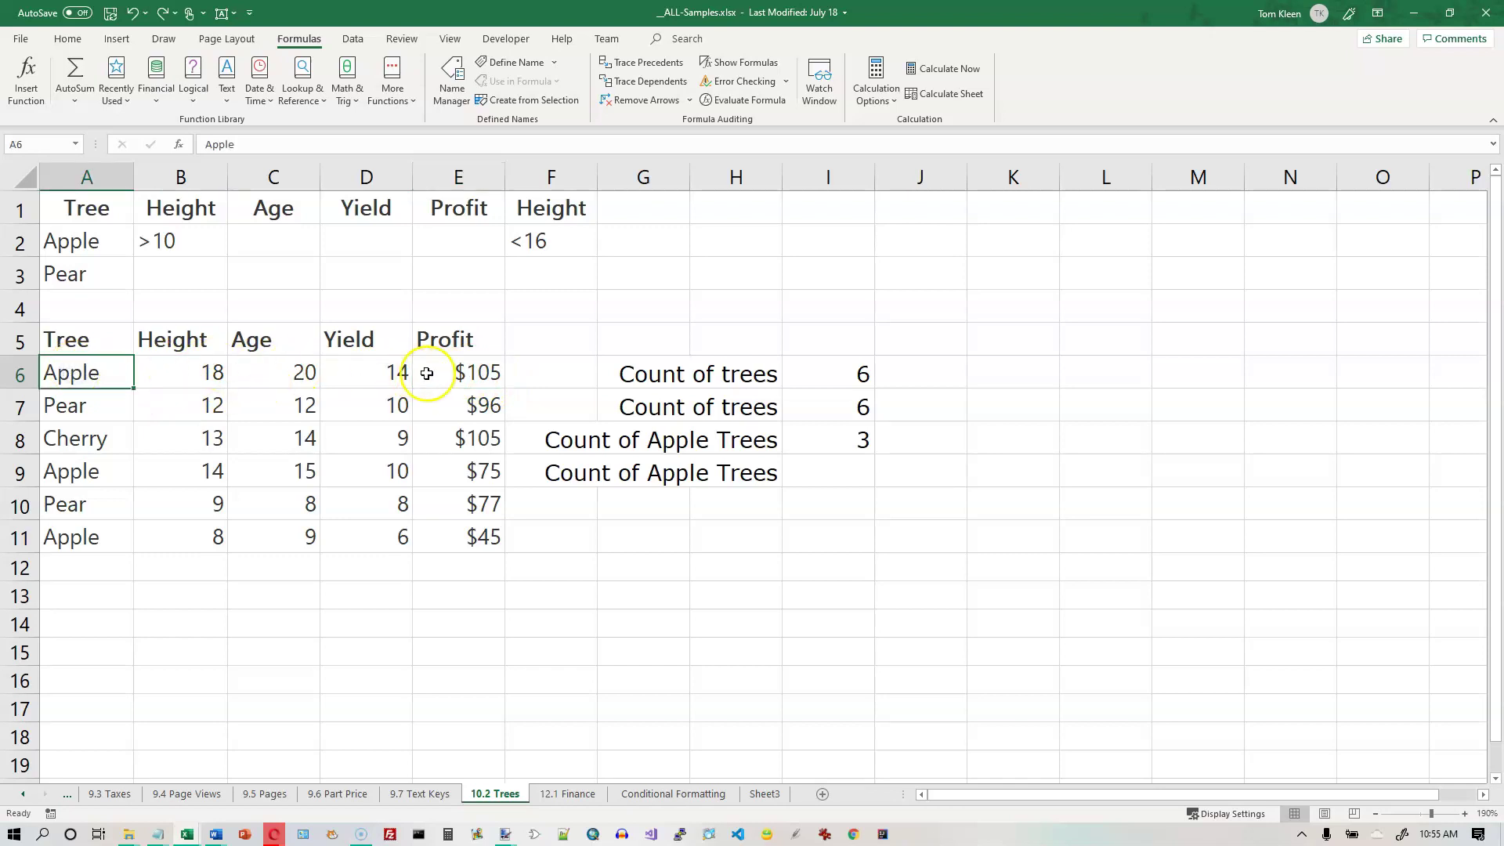
ctrl+click(476, 375)
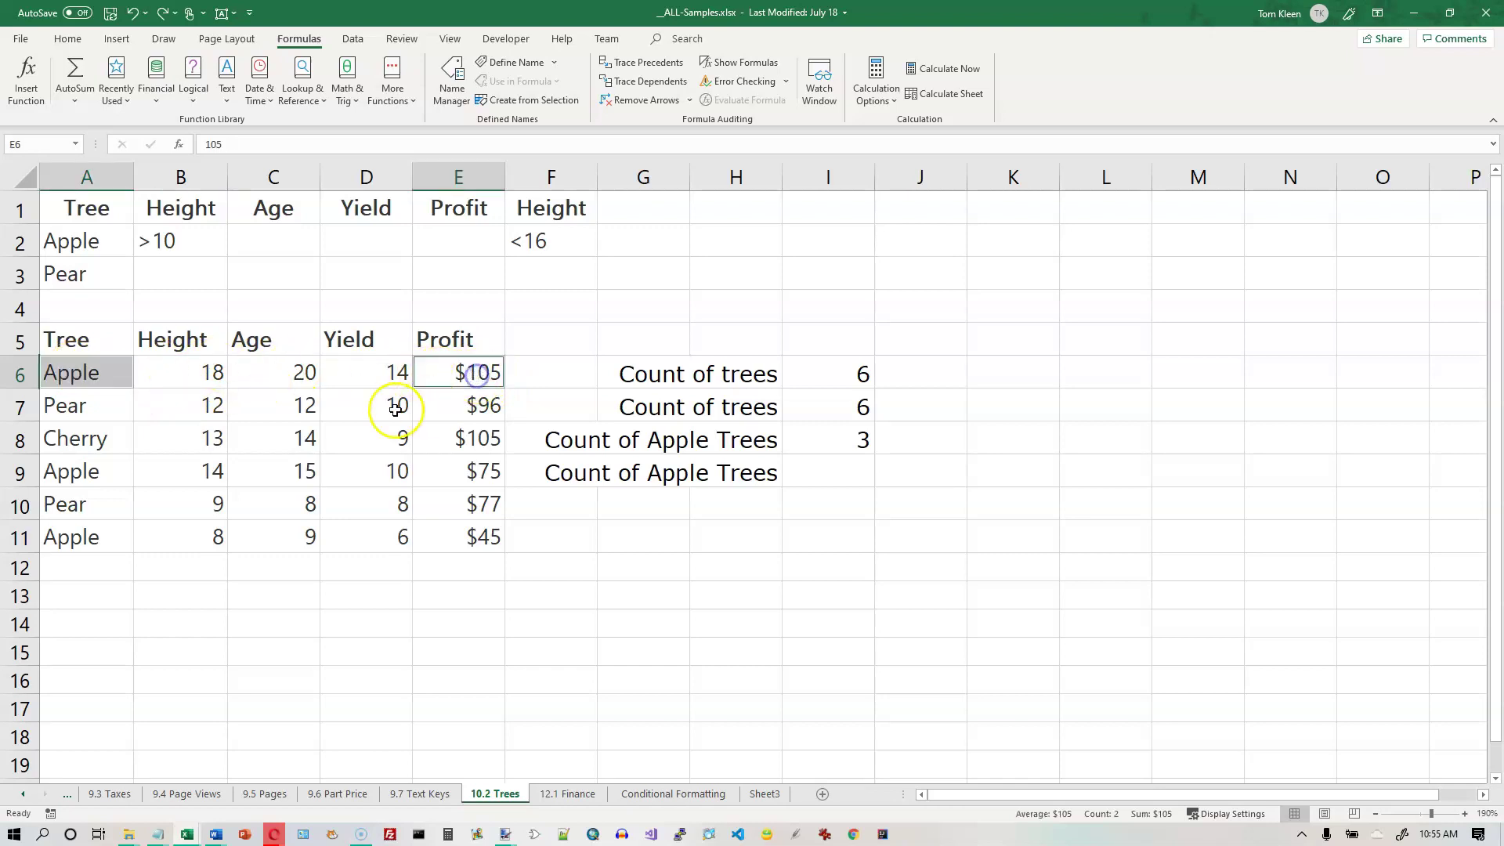
ctrl+click(74, 471)
ctrl+click(472, 471)
ctrl+click(87, 538)
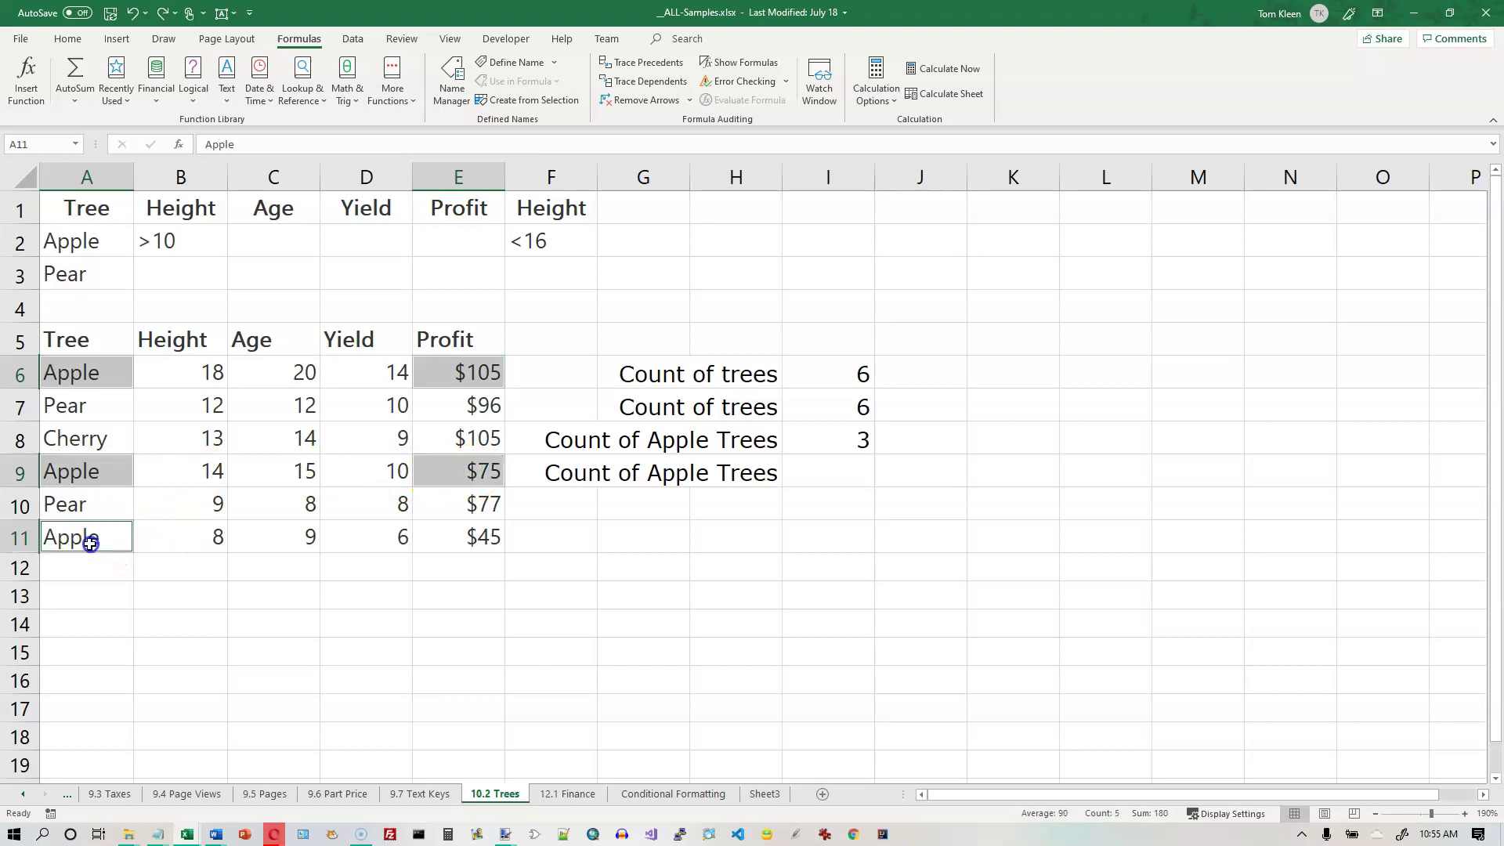
ctrl+click(461, 538)
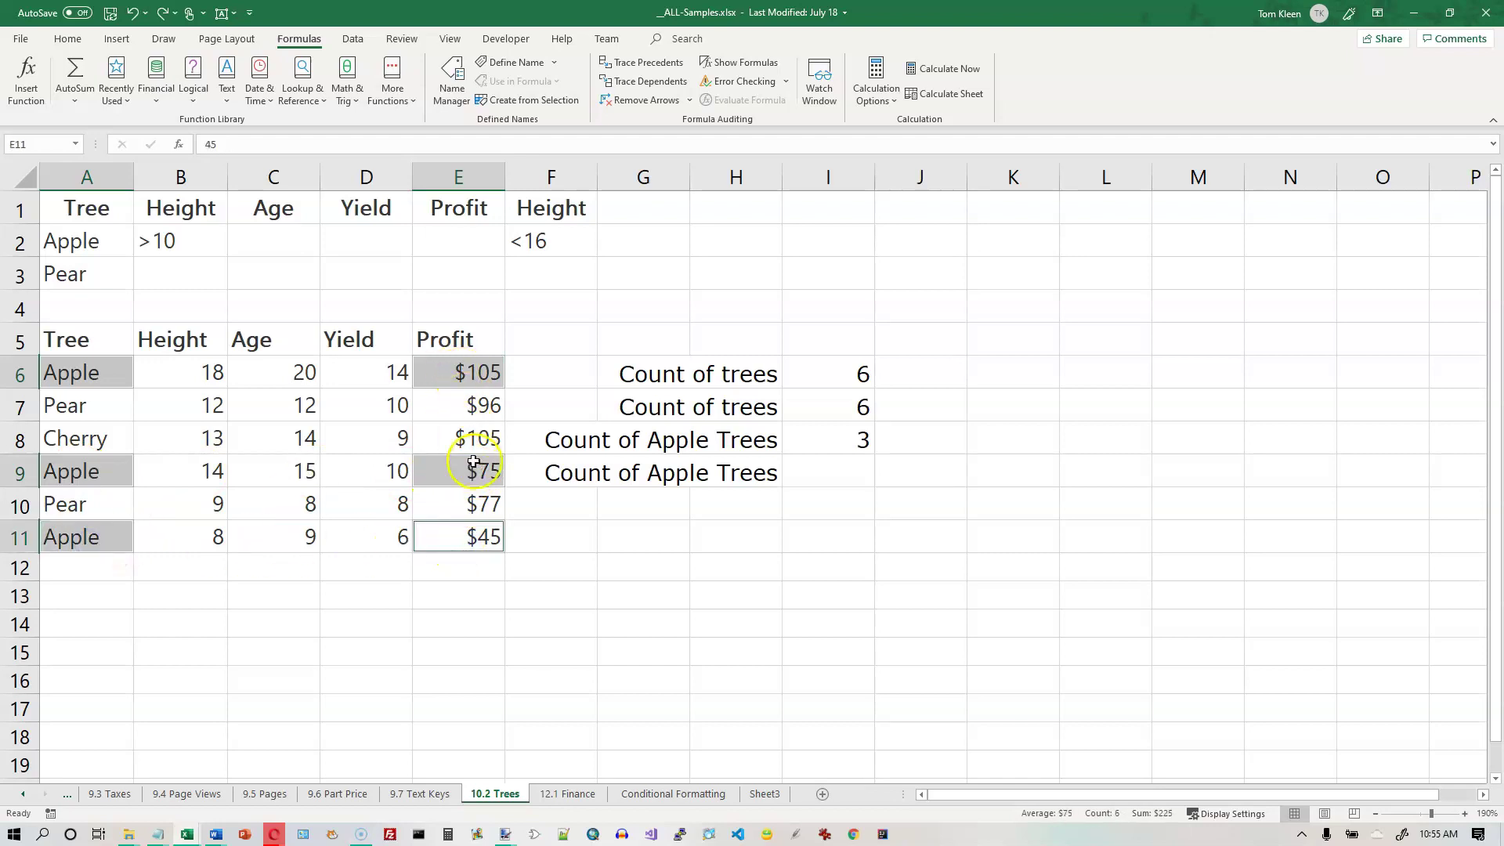
click(827, 477)
click(836, 467)
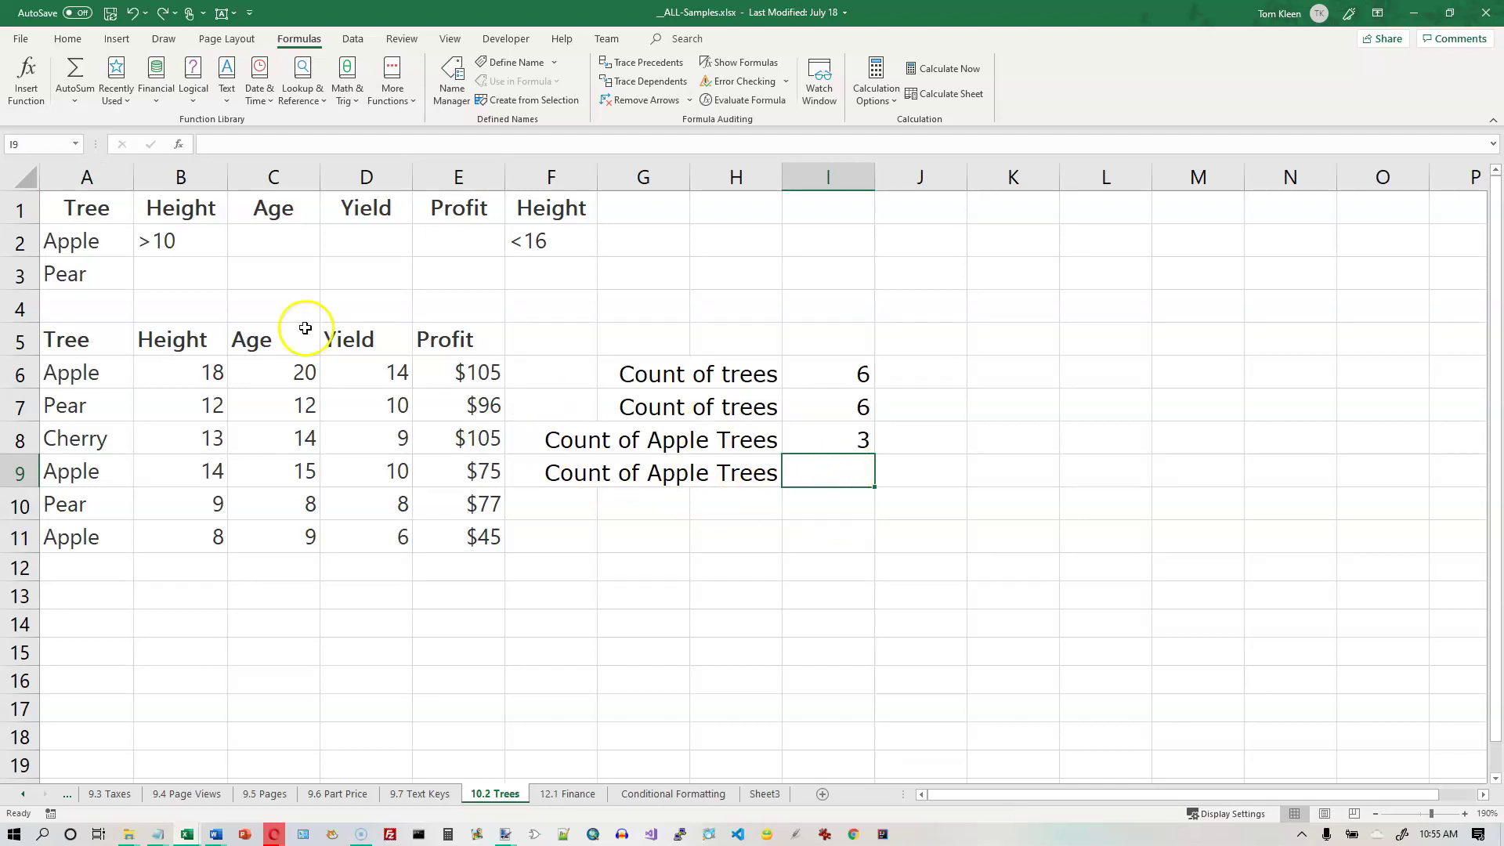
- Insert the DCOUNTA function into I9 from the Database category
click(29, 70)
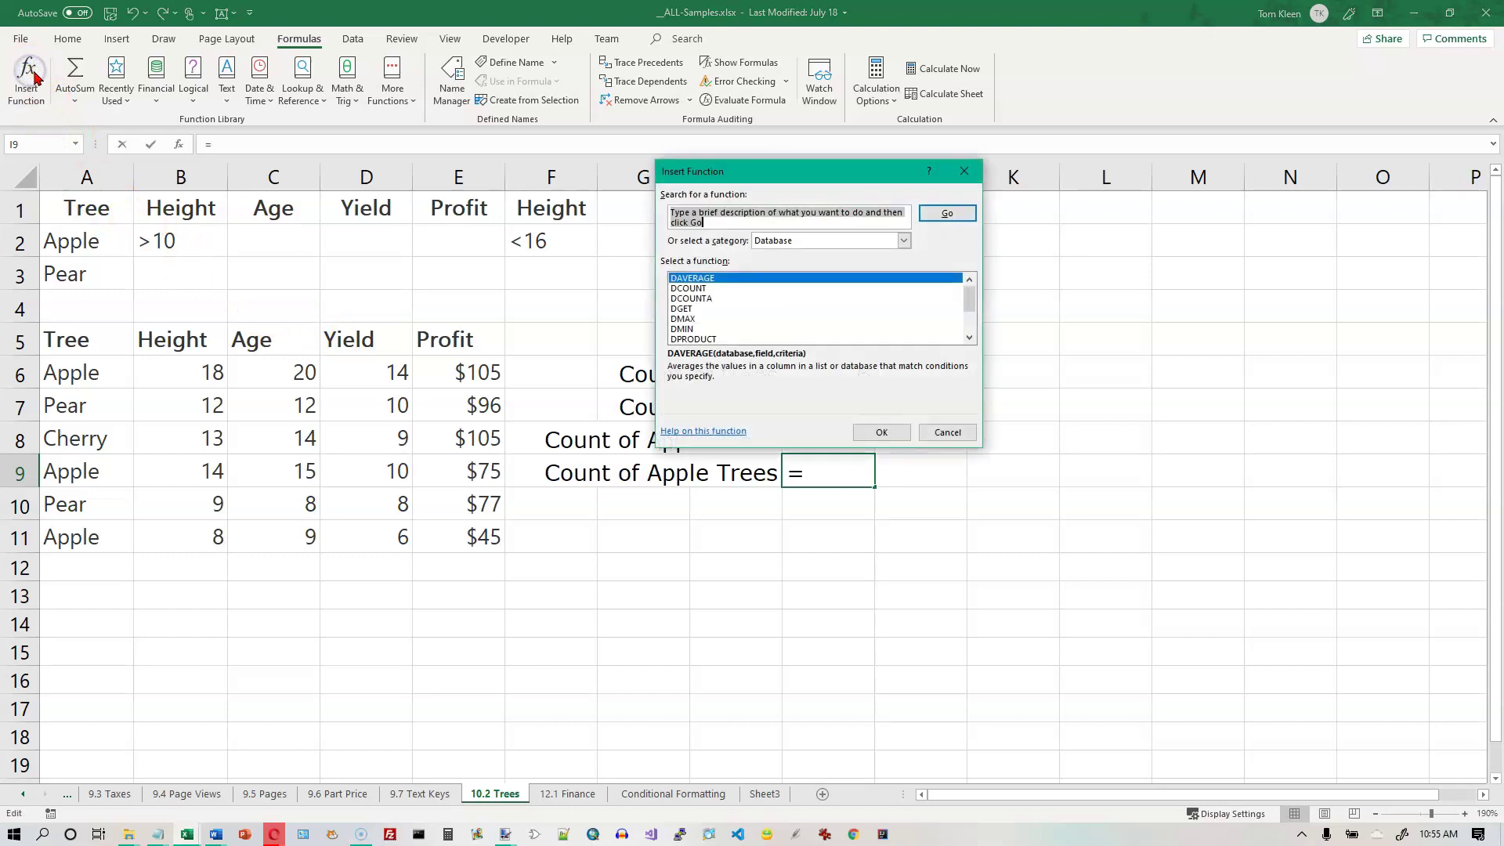
click(701, 299)
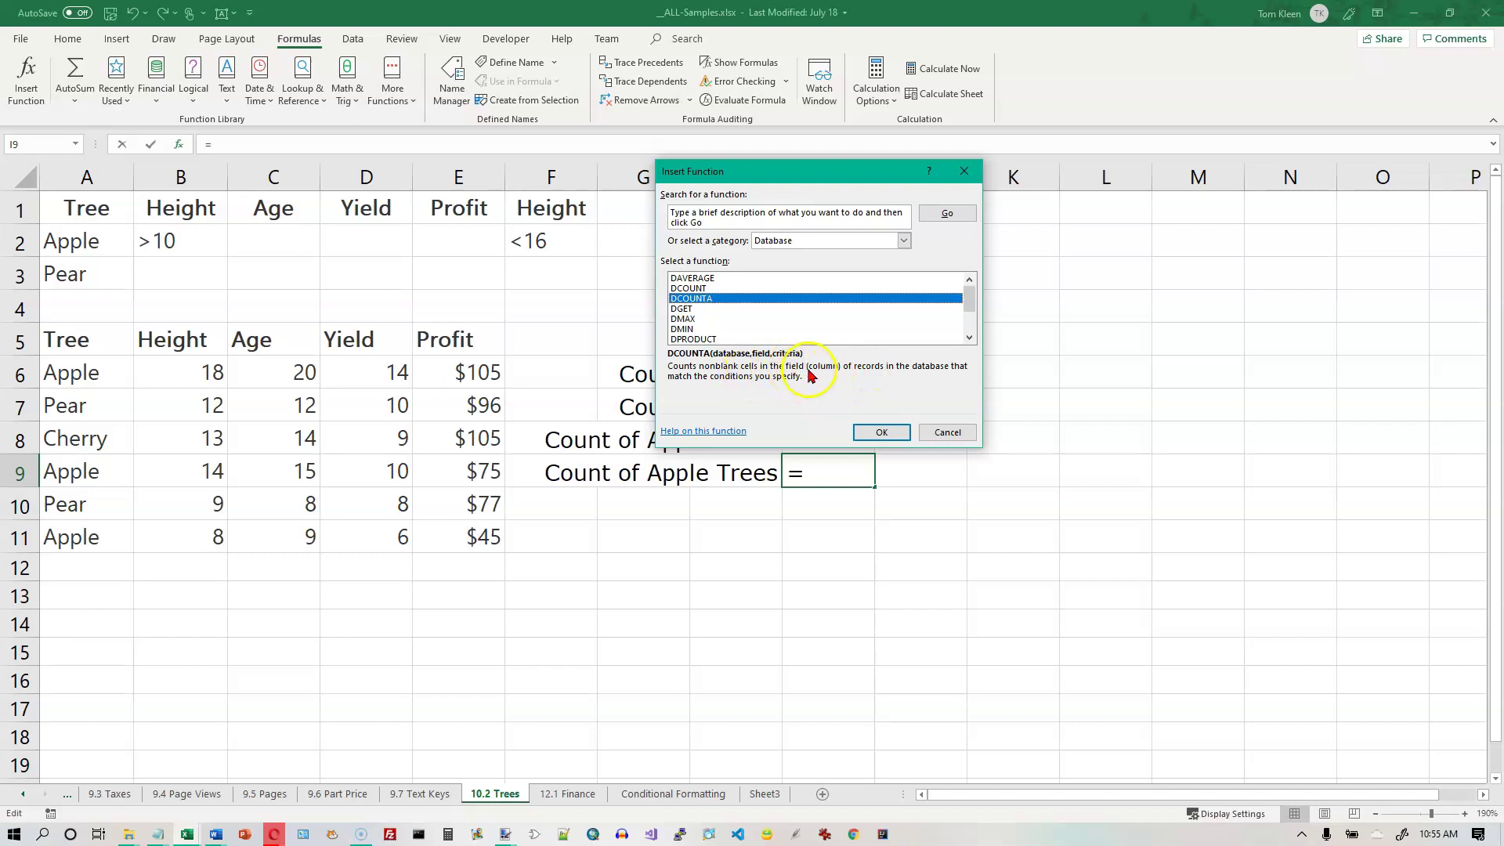
click(885, 433)
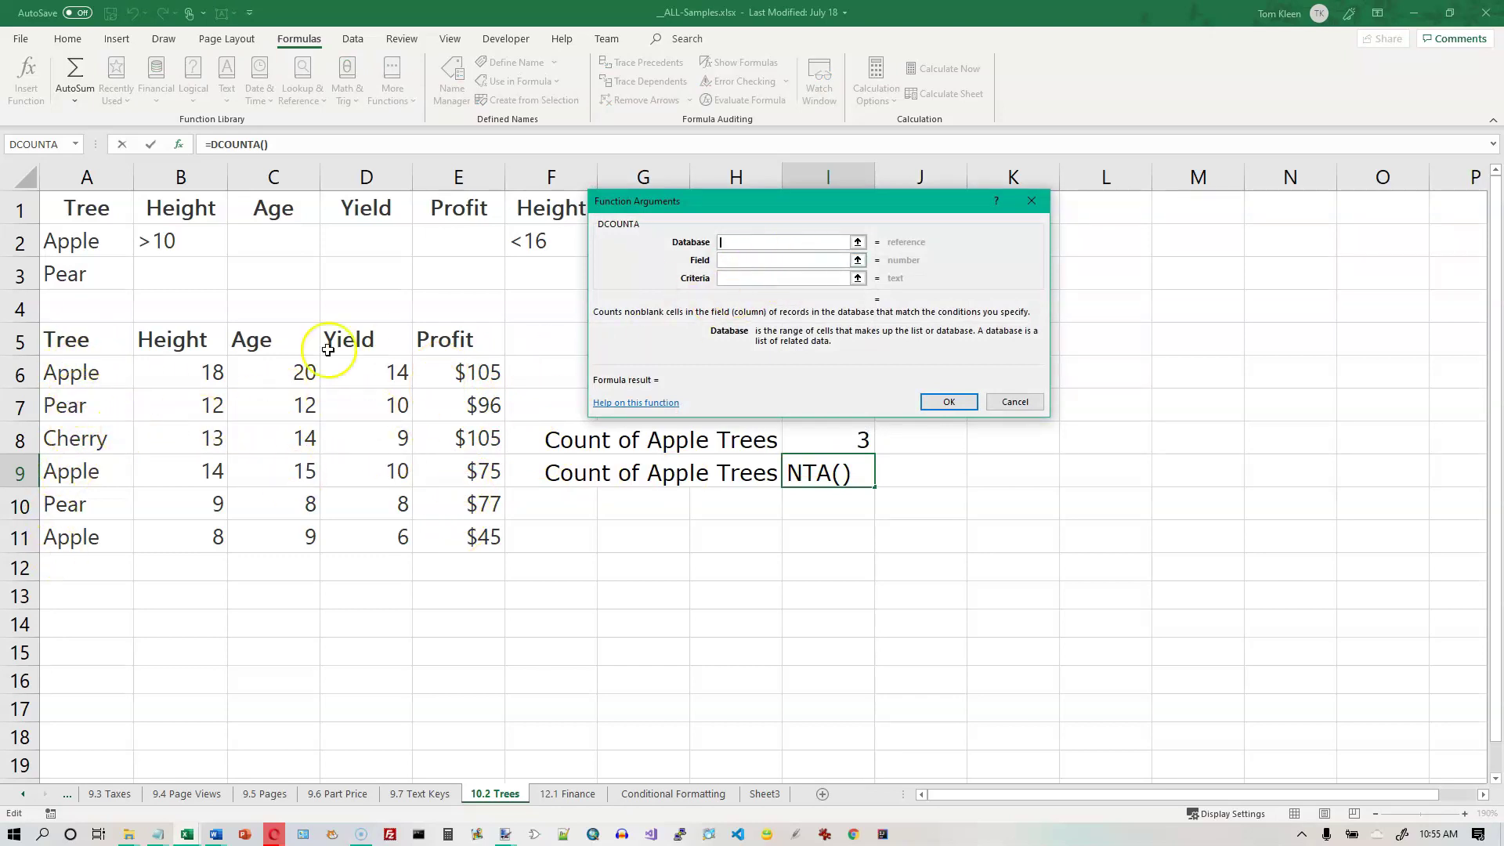
- Set DCOUNTA to database A5:E11, field A5 and criteria A1:A2, returning 3
drag(104, 339, 437, 532)
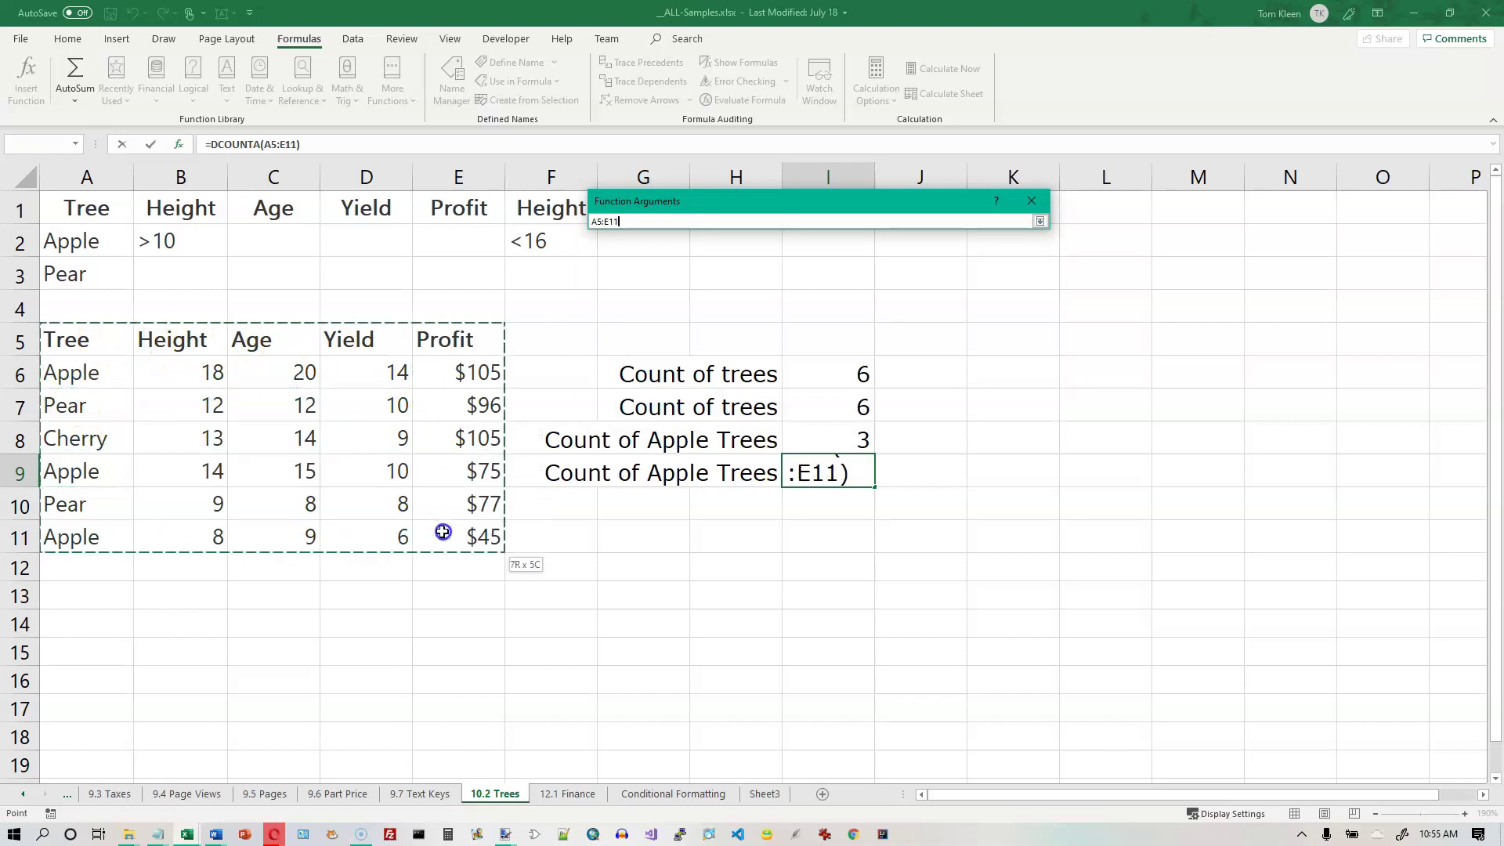
click(729, 259)
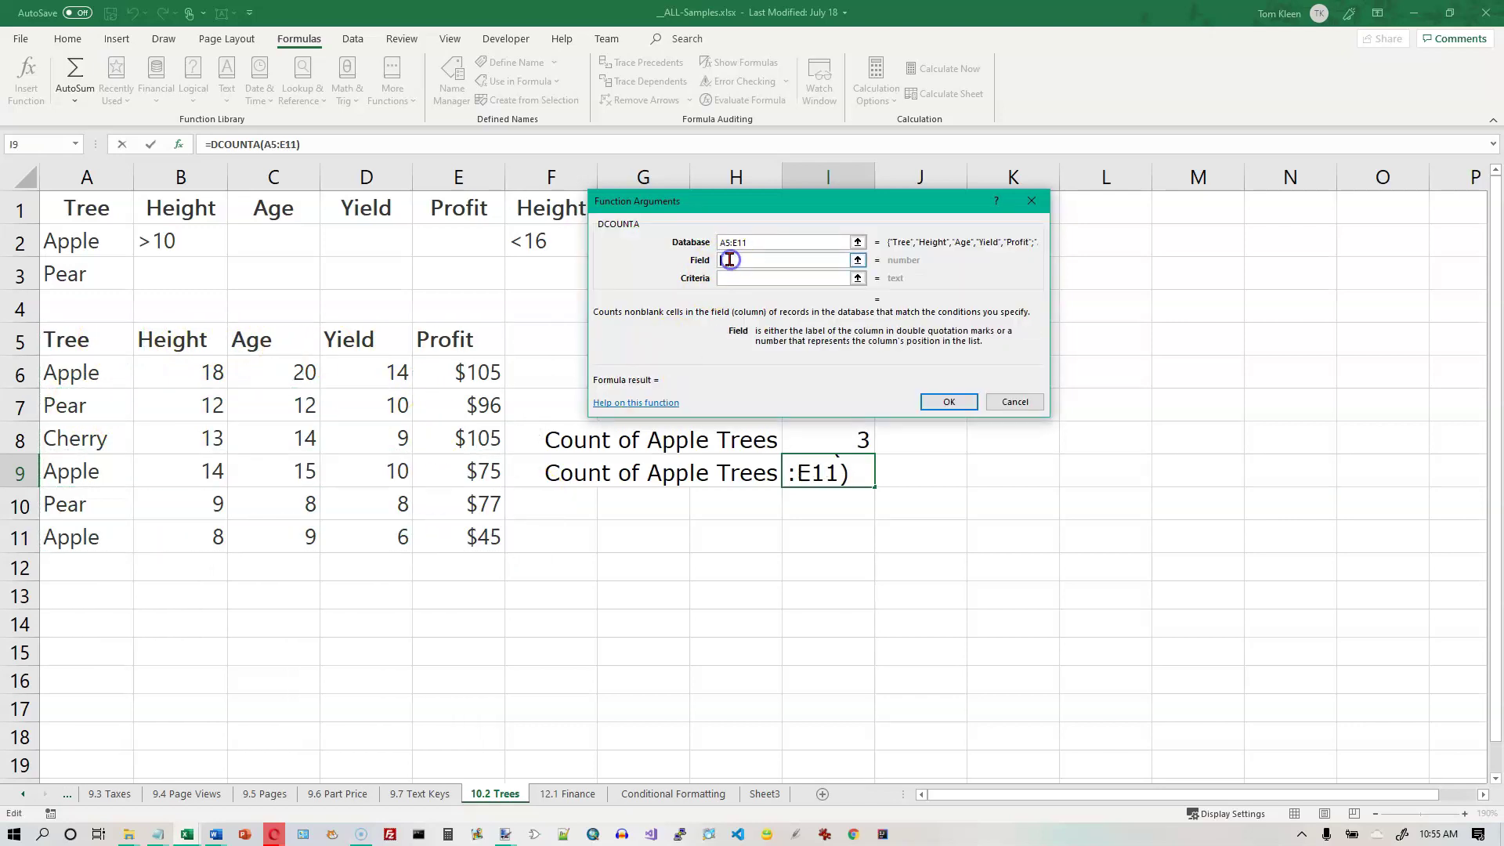
click(73, 342)
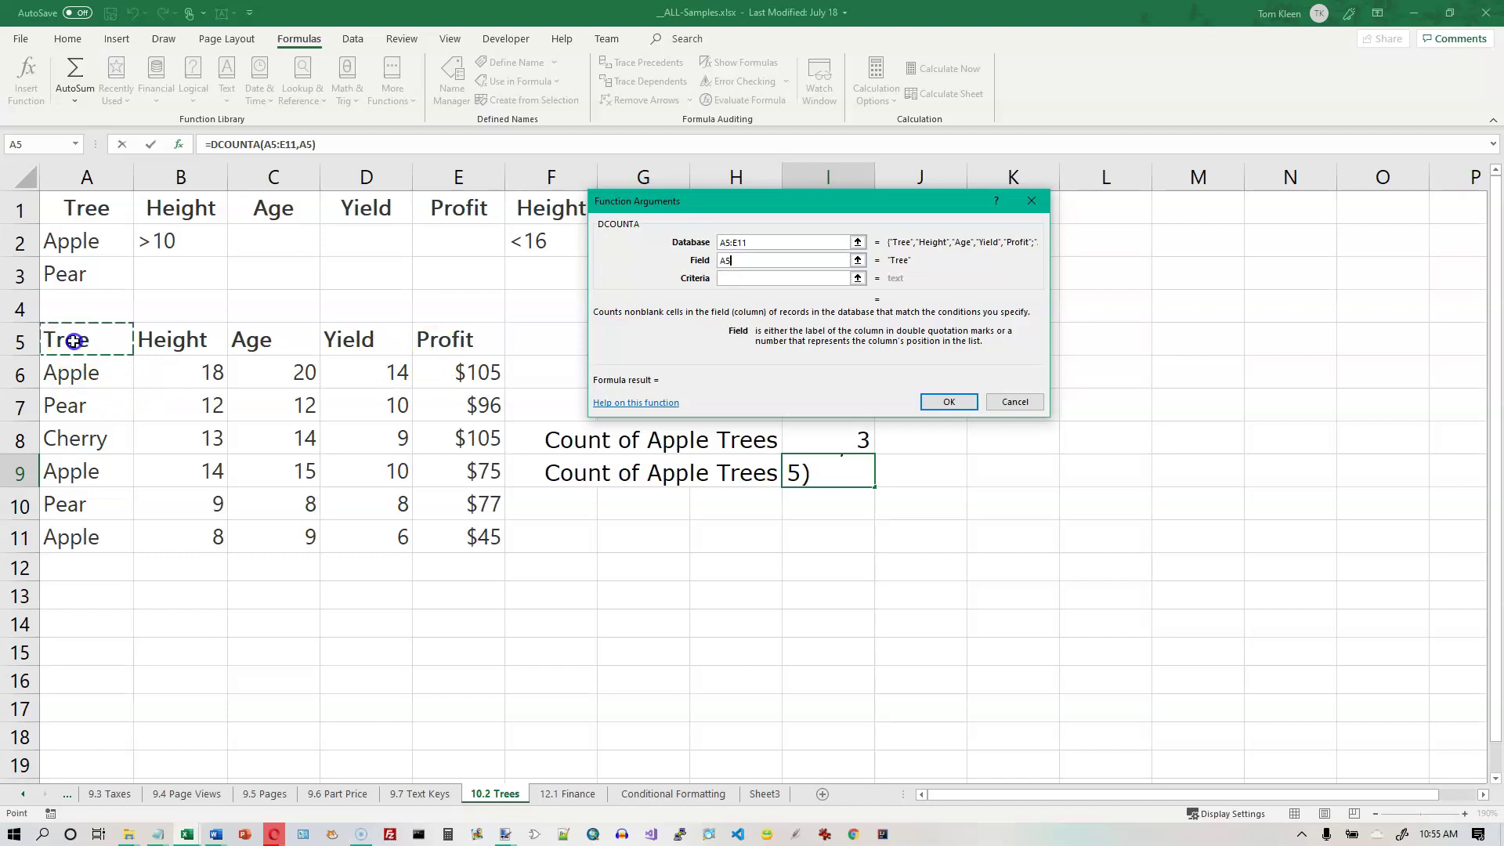
click(722, 279)
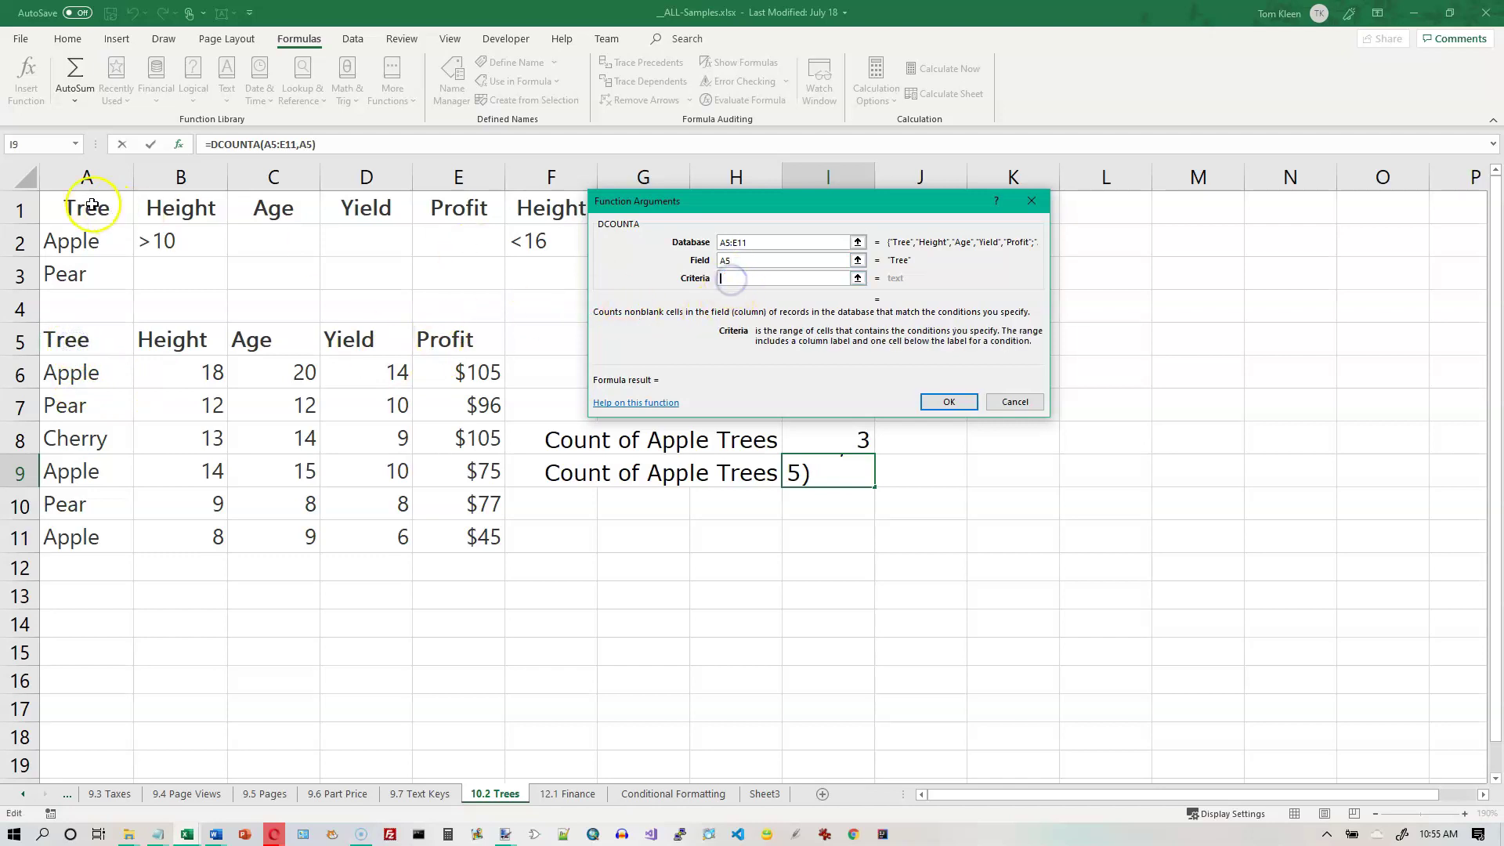
drag(86, 205, 93, 234)
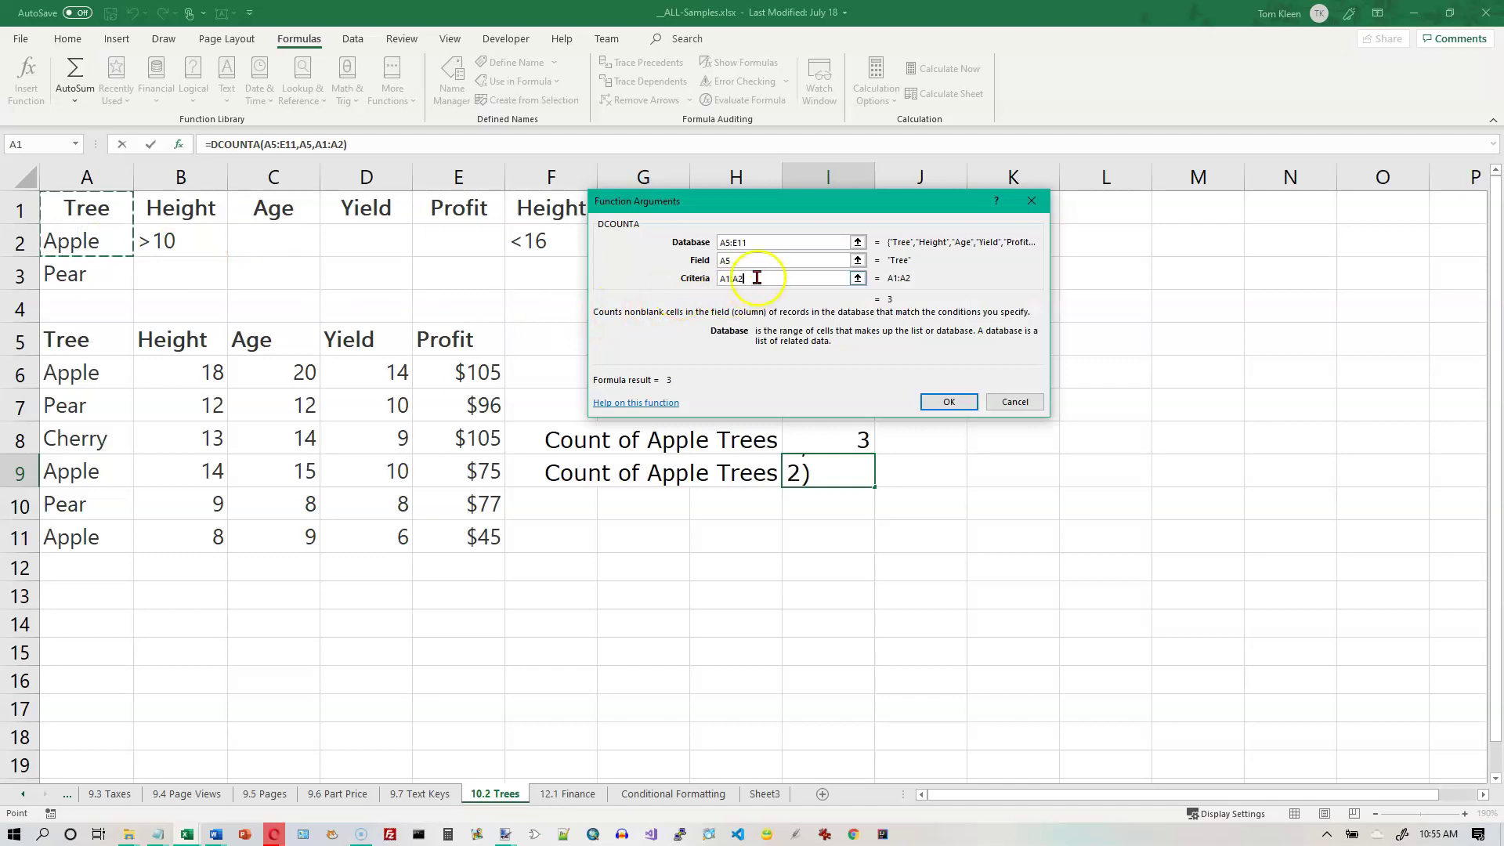
click(945, 403)
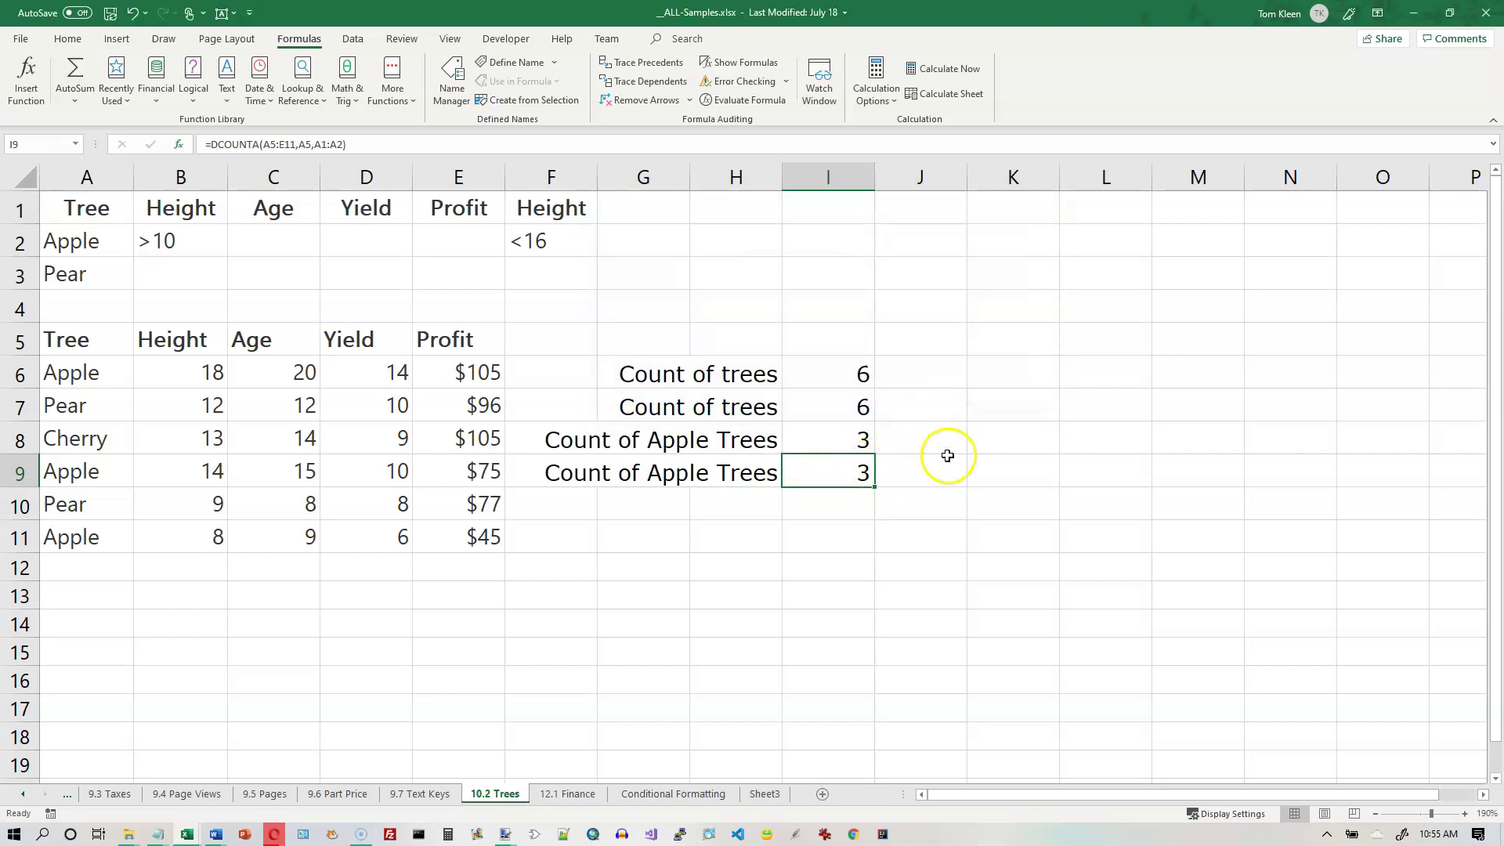